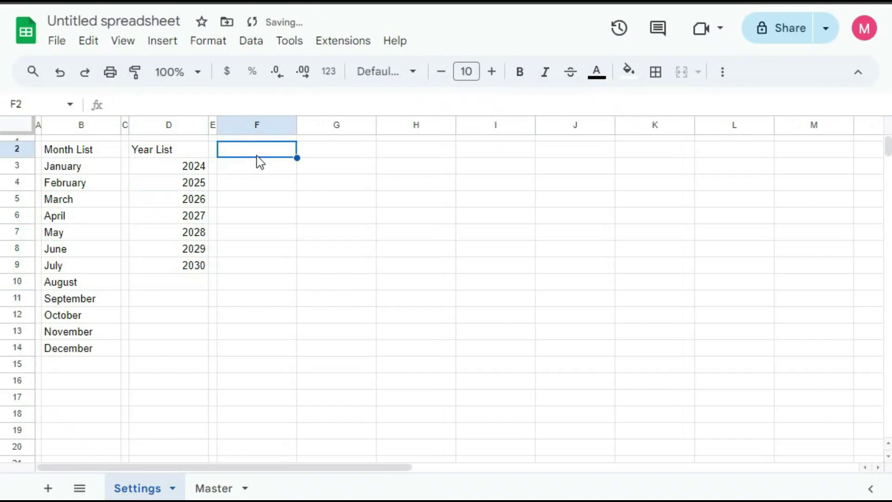
text(Shift Names D A N O)
Step: Fill the Shift Legends header and Dynamic Named Range block, and enter K3's Shift Names range formula
click(331, 152)
text(Shift Legen)
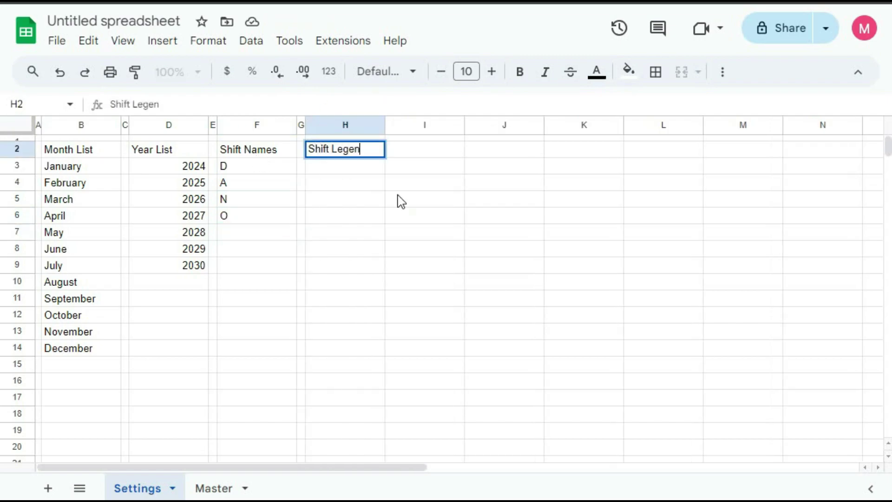
text(ds D1 D2 A1 A2 N1 O1 O2)
click(505, 150)
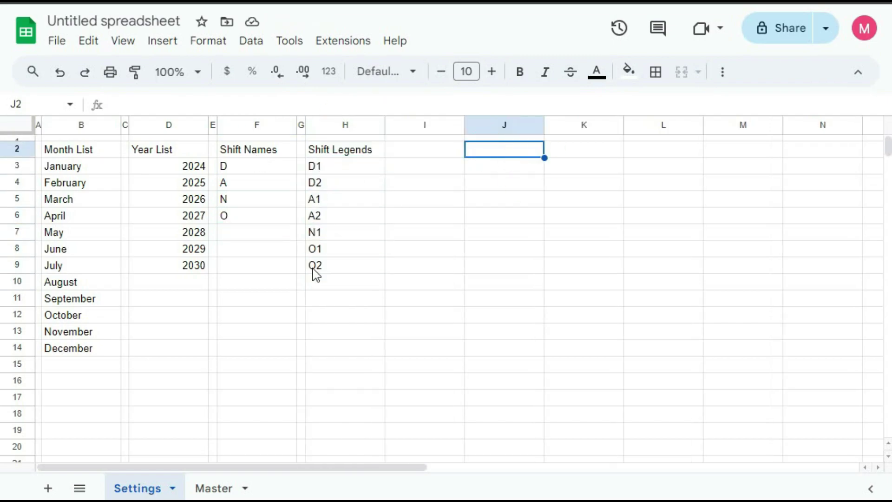
text(Dynamic Named Range Shift Names Shift Legends)
click(554, 166)
text(=)
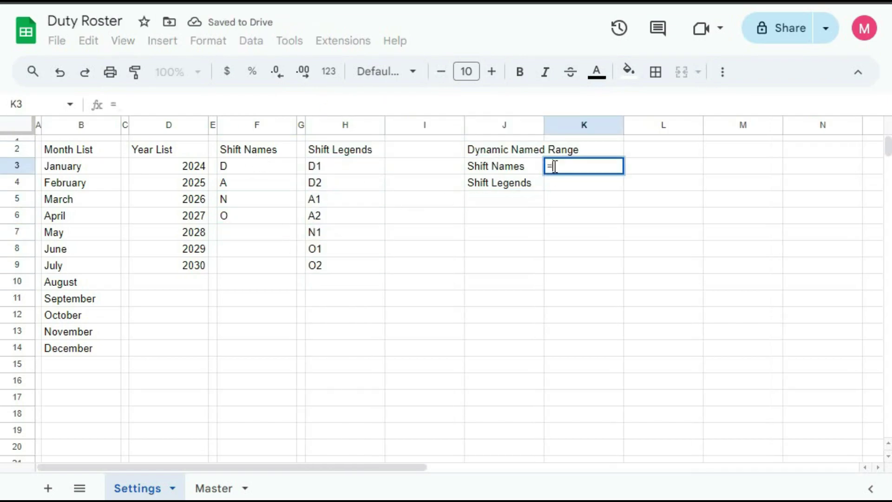
text("Settings!$F$3:$F")
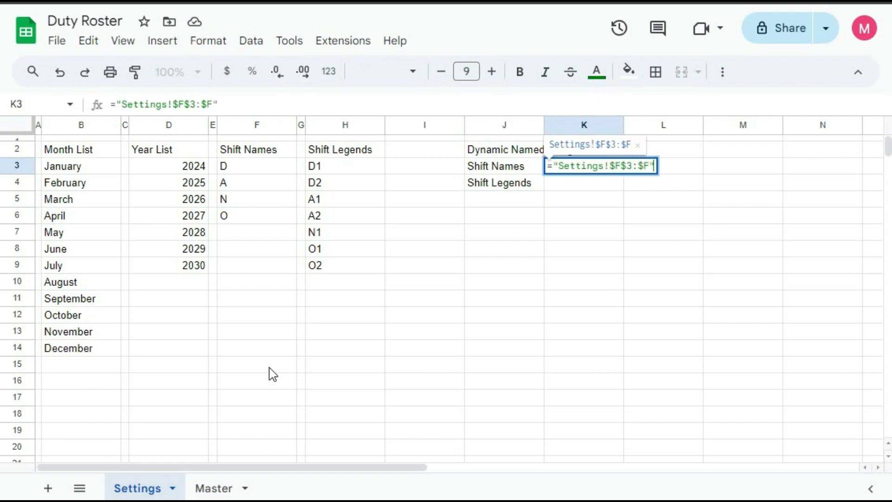
text(&counta(F3:F7))
key(Return)
double_click(568, 167)
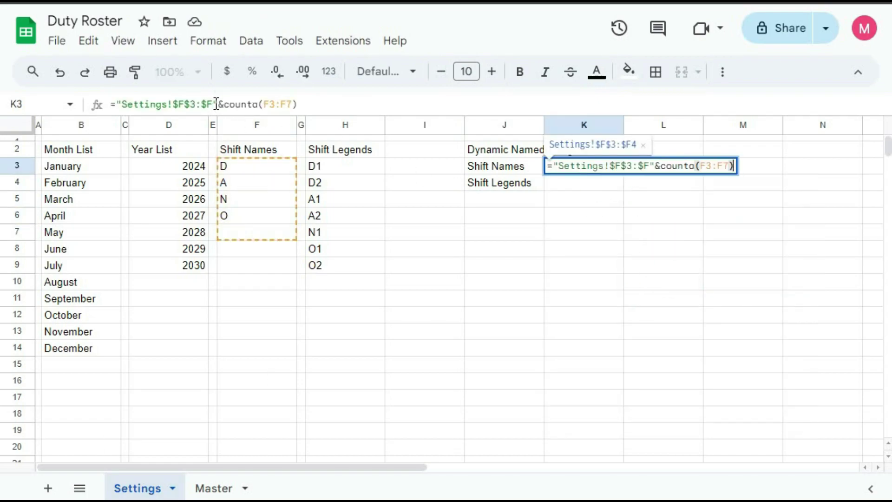
key(Return)
text(="Settings!$H$3:$h$)
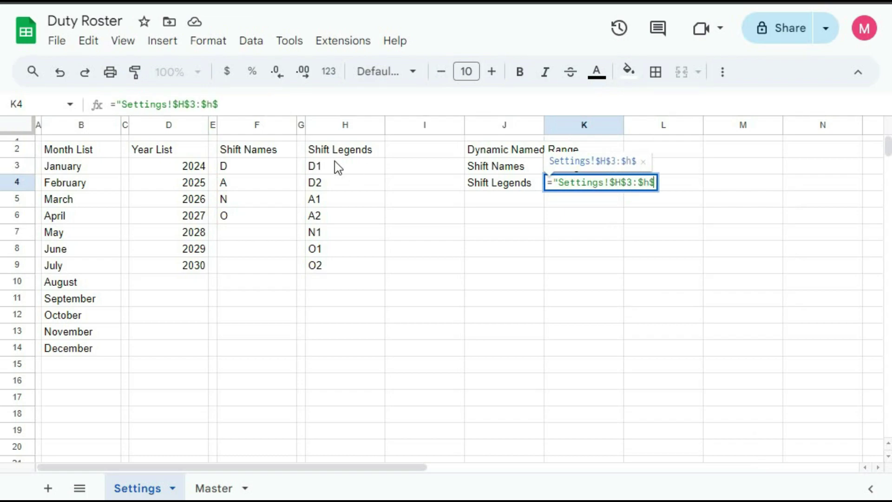
text("&counta(H3:H9))
Step: Enter K4's Shift Legends range formula and extend the counts in both K3 and K4
key(Return)
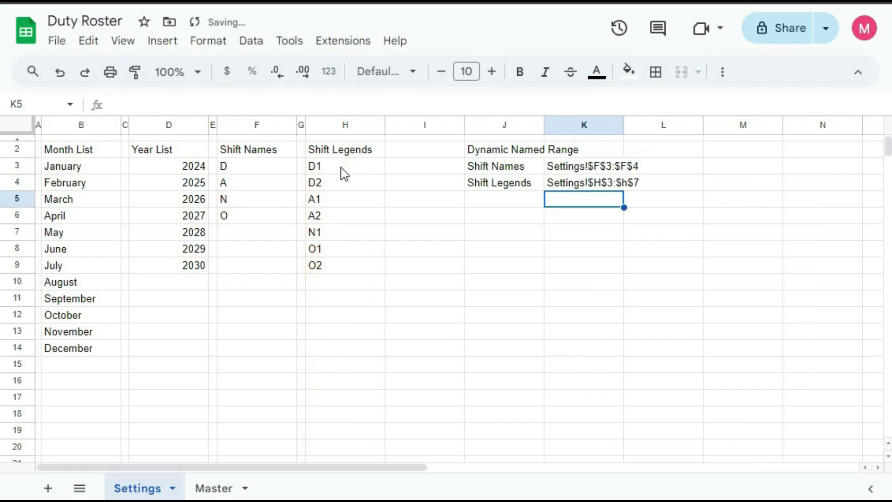
double_click(644, 181)
key(Return)
double_click(584, 183)
text(32)+2)
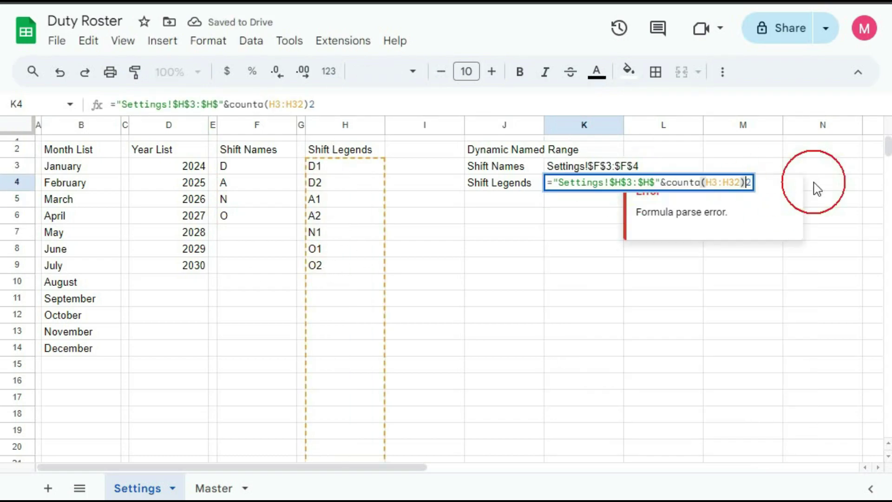
key(Return)
double_click(585, 167)
text(32)+2)
key(Return)
Step: Create named ranges S_MonthList (B3:B14) and S_YearList (D3:D9)
click(250, 40)
click(286, 229)
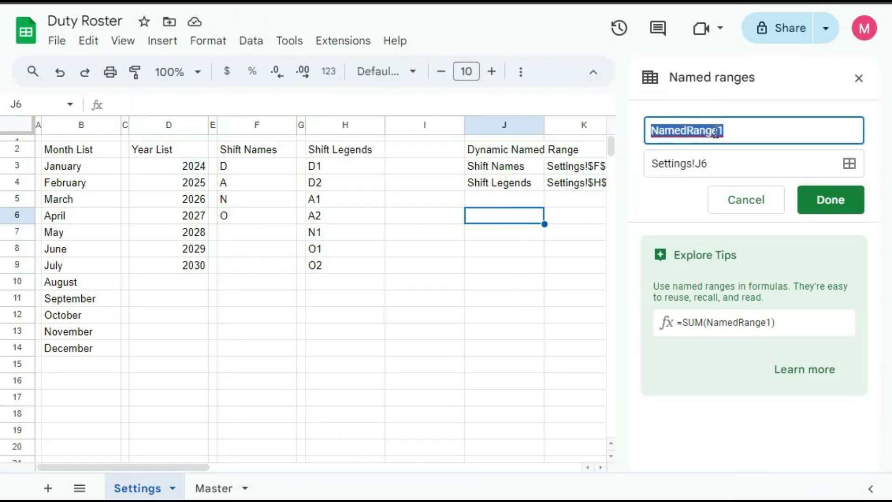
text(S_MonthList)
click(850, 163)
drag(81, 166, 81, 349)
click(831, 249)
click(679, 118)
text(S_YearList)
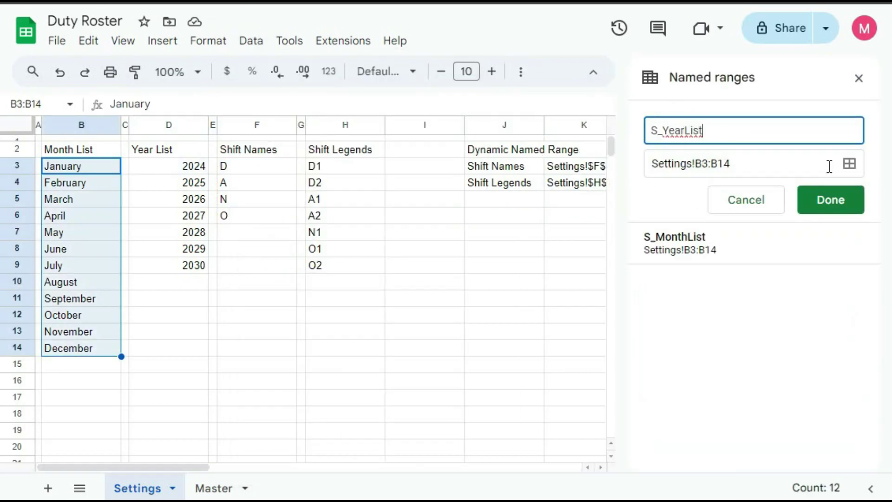
drag(169, 166, 169, 265)
click(671, 204)
Step: Create named ranges S_ShiftNames (K3) and S_ShiftLegends (K4)
click(831, 248)
click(690, 125)
text(S_ShiftNames)
click(553, 166)
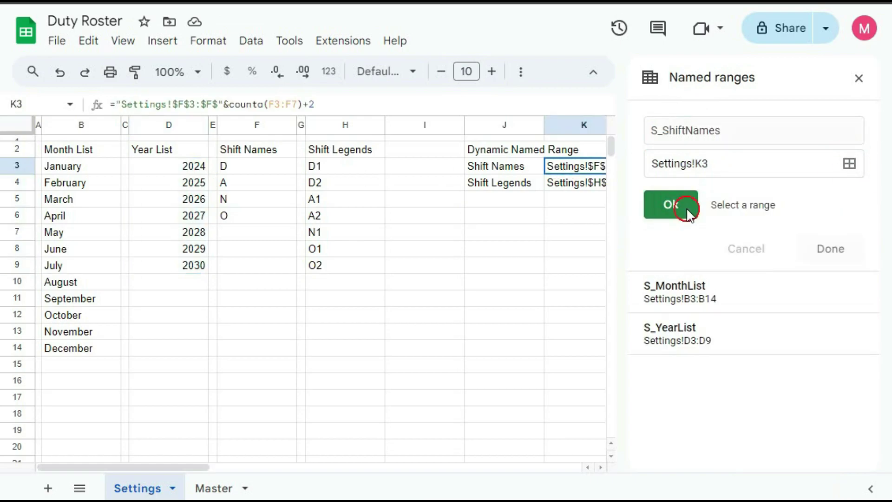
click(686, 207)
click(680, 118)
text(S_ShiftLegends)
click(552, 183)
click(831, 200)
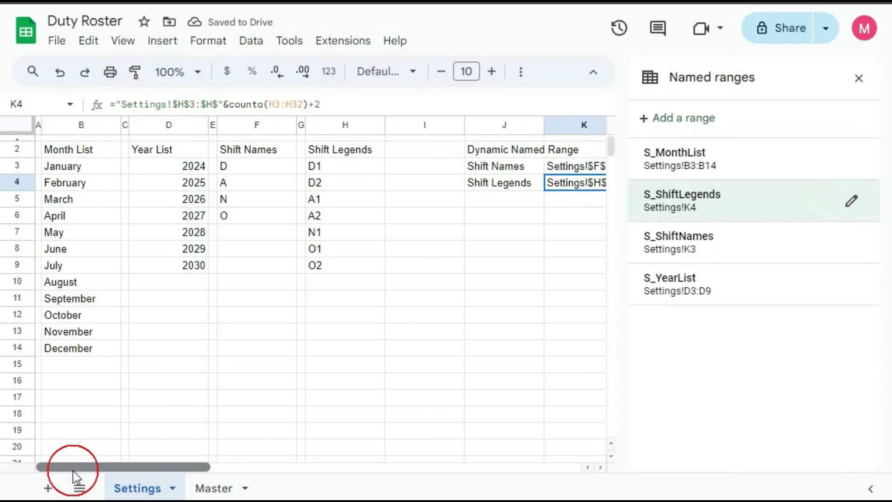
click(859, 78)
Step: Select the four list headers and the month, year, shift name and legend lists for colouring
click(81, 150)
ctrl+click(346, 150)
drag(80, 166, 78, 349)
drag(169, 167, 169, 265)
drag(257, 166, 257, 216)
ctrl+click(331, 166)
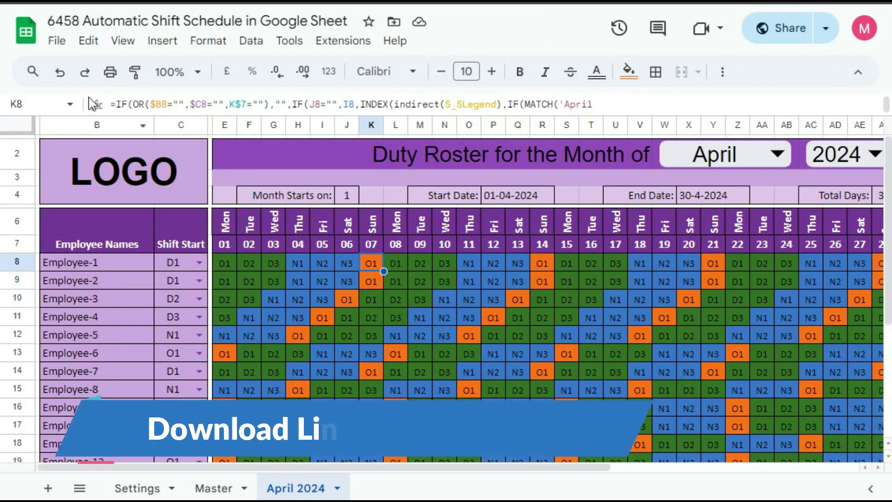
Step: Create a blank spreadsheet from the File menu and select its title to rename it Duty Roster
click(56, 47)
mouse_move(84, 68)
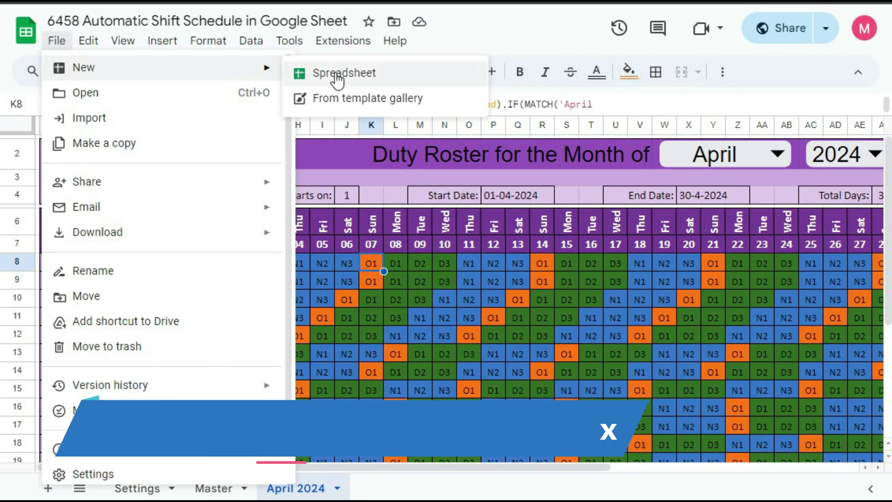
click(335, 76)
click(105, 23)
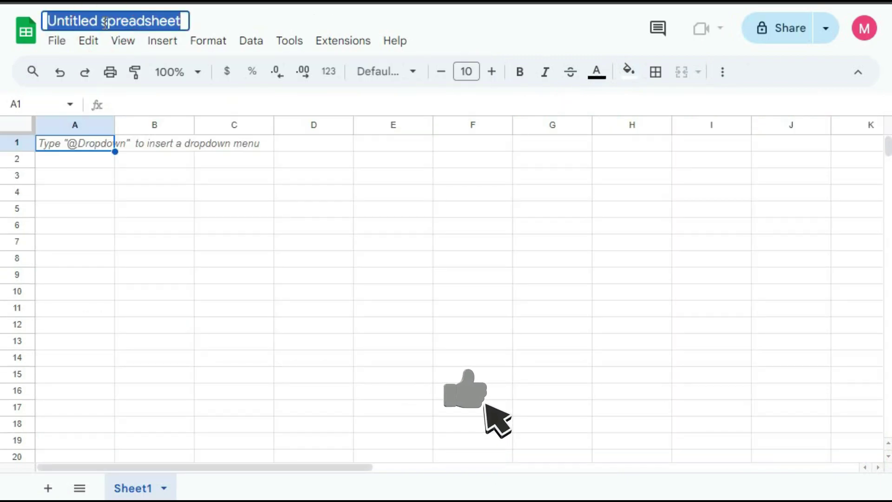
click(53, 21)
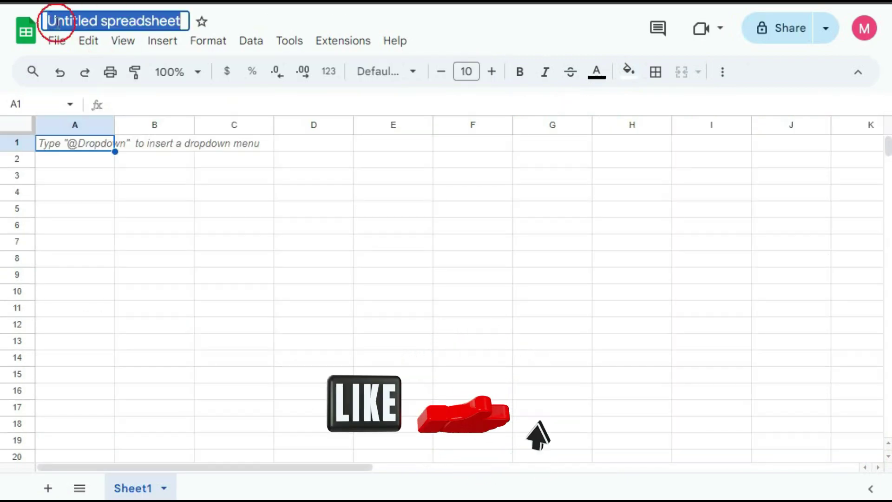
text(Du)
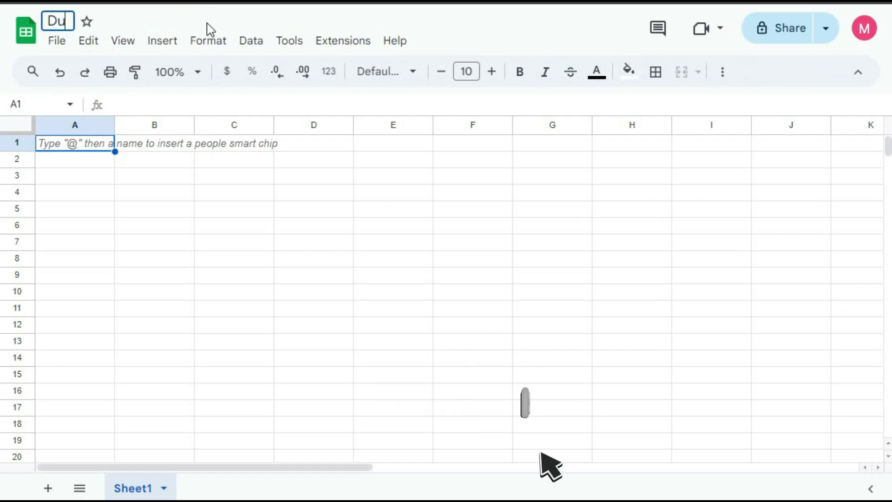
text(ty )
text(Ro)
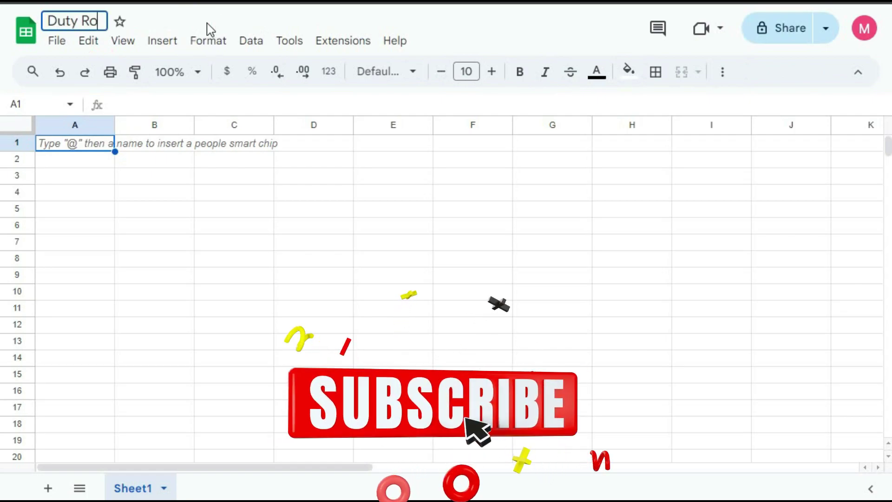
text(ster)
Step: Confirm the Duty Roster title, narrow column A, and rename Sheet1 to Settings
key(Return)
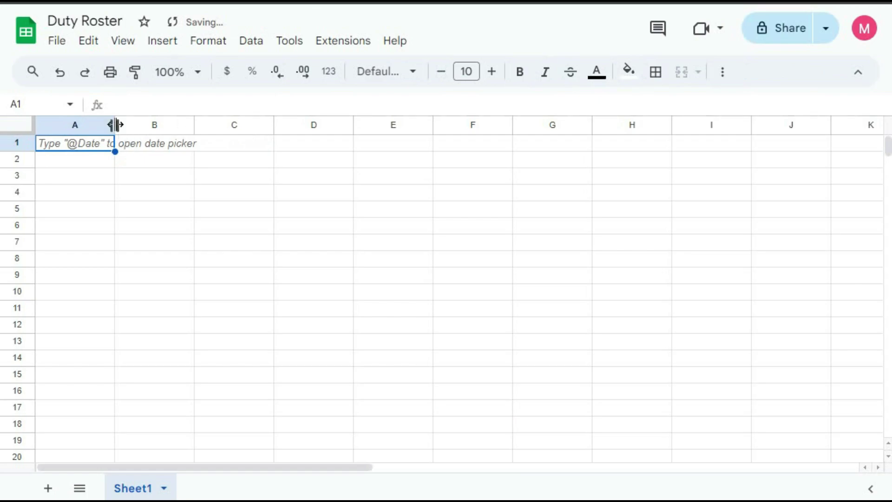
drag(114, 125, 42, 125)
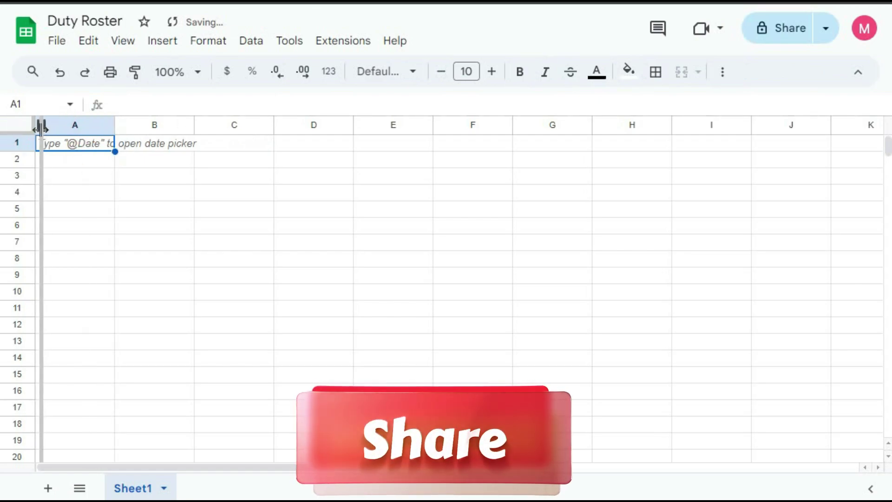
scroll(24, 164, down, 1)
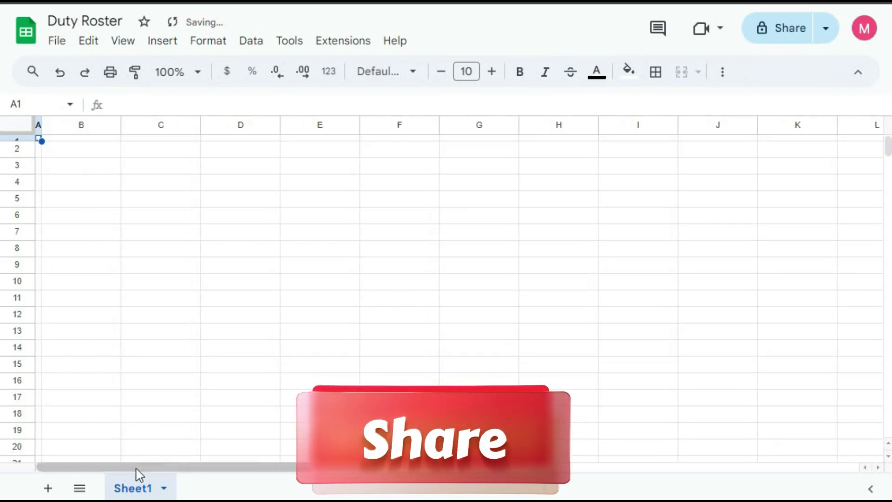
double_click(136, 490)
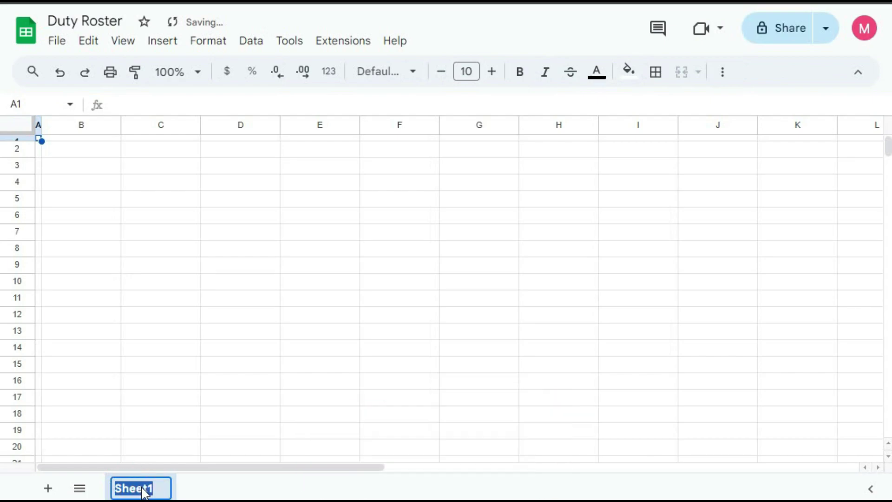
text(Se)
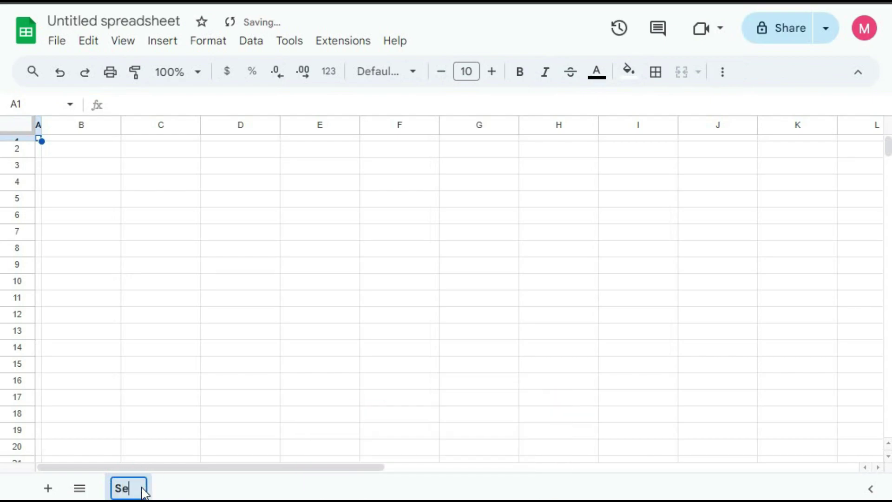
text(ttings)
key(Return)
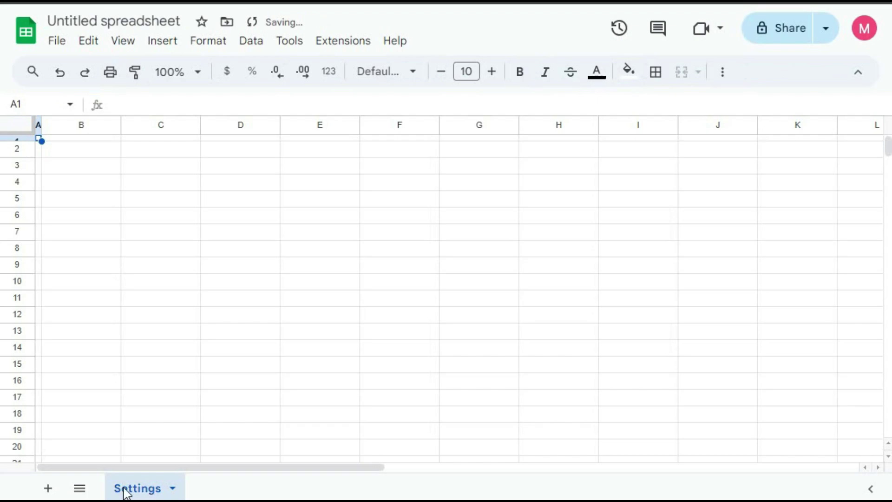
Step: Add a second sheet and begin renaming it to Master
click(47, 489)
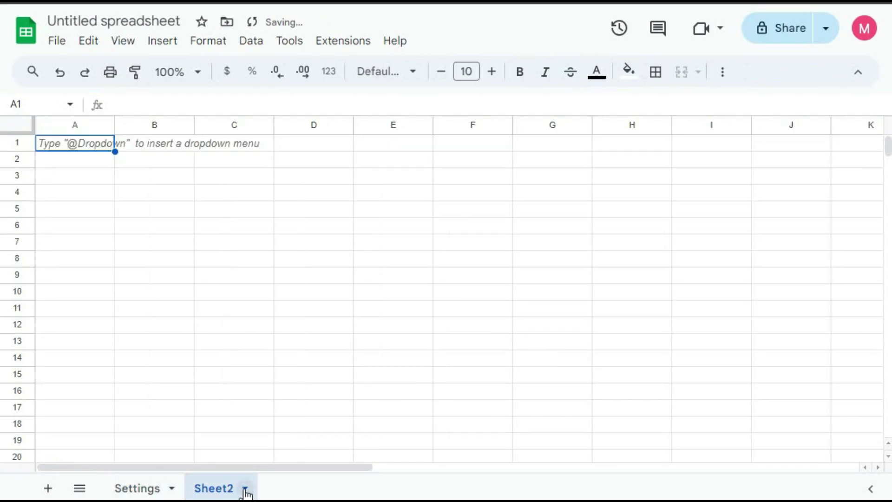
click(246, 488)
click(222, 292)
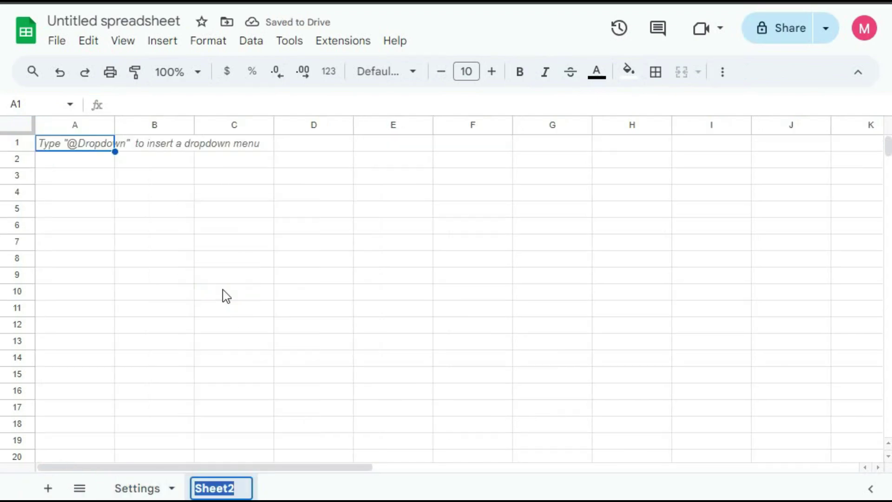
text(Master)
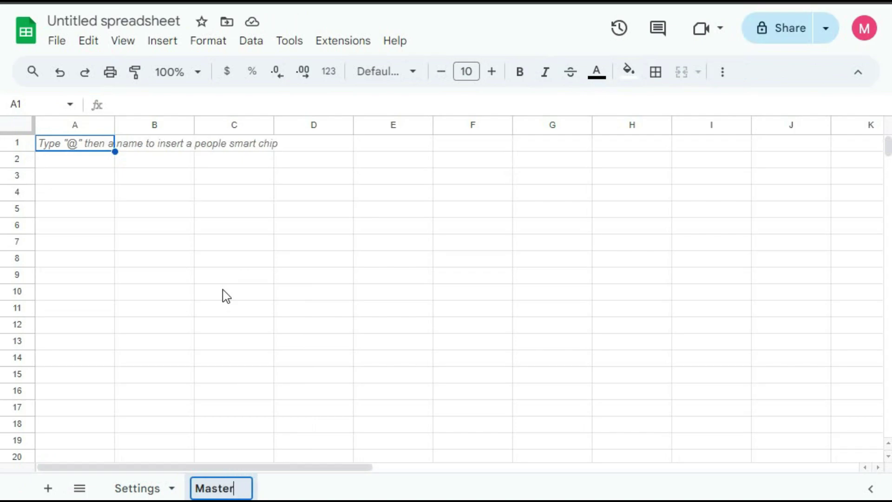
Step: Finish naming Master, then fill B2:B14 with a Month List heading and January–December
key(Return)
click(133, 487)
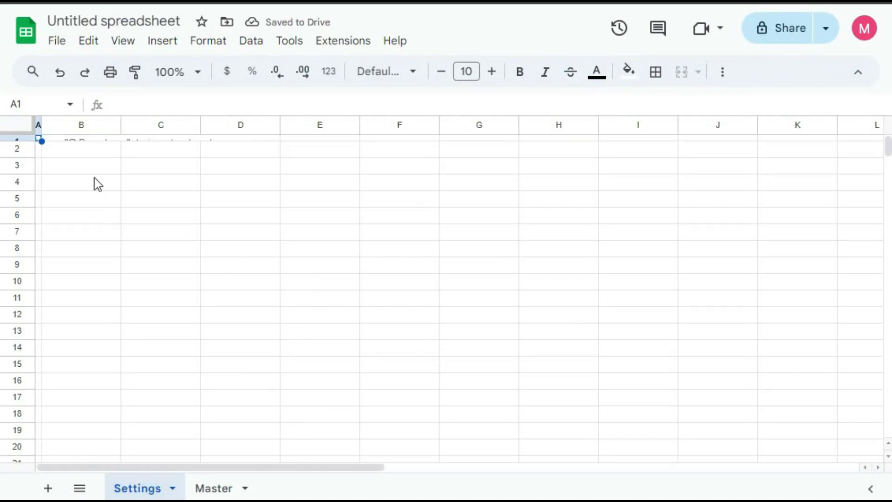
click(61, 156)
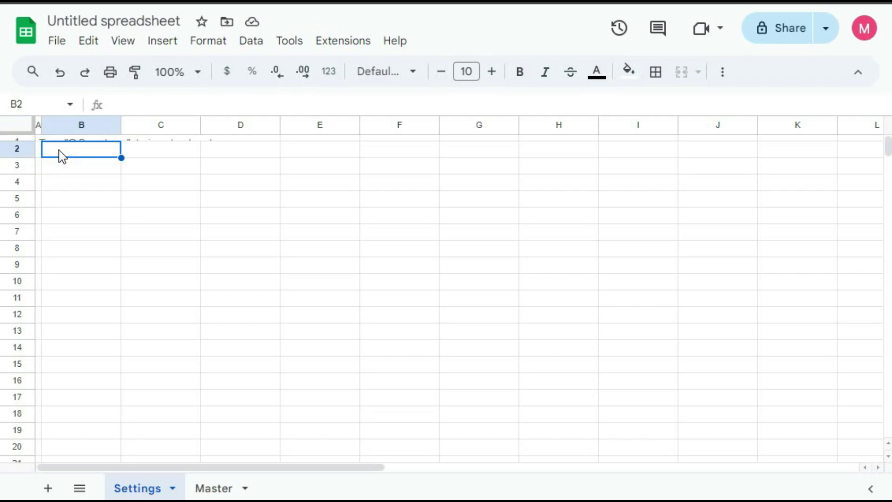
text(Month List)
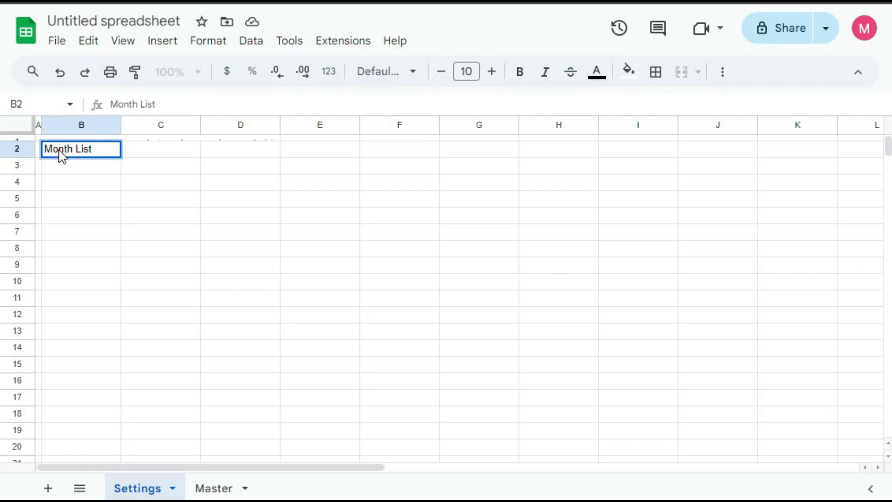
key(Return)
text(January)
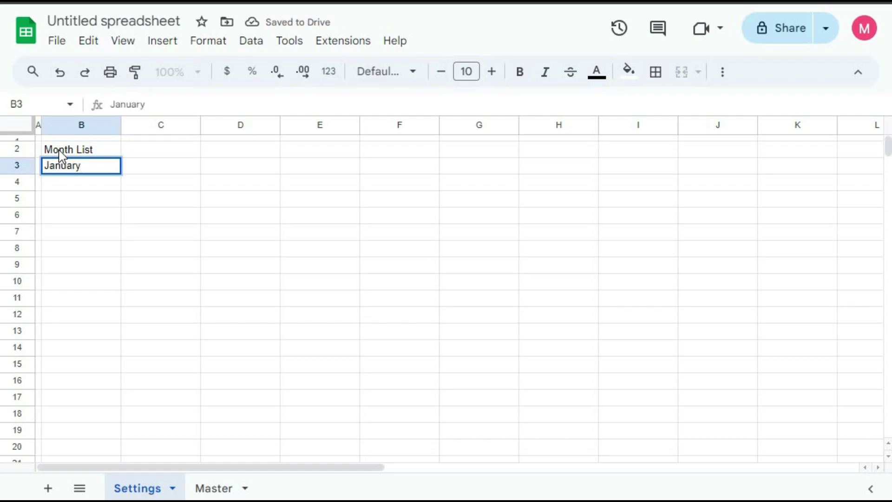
key(Return)
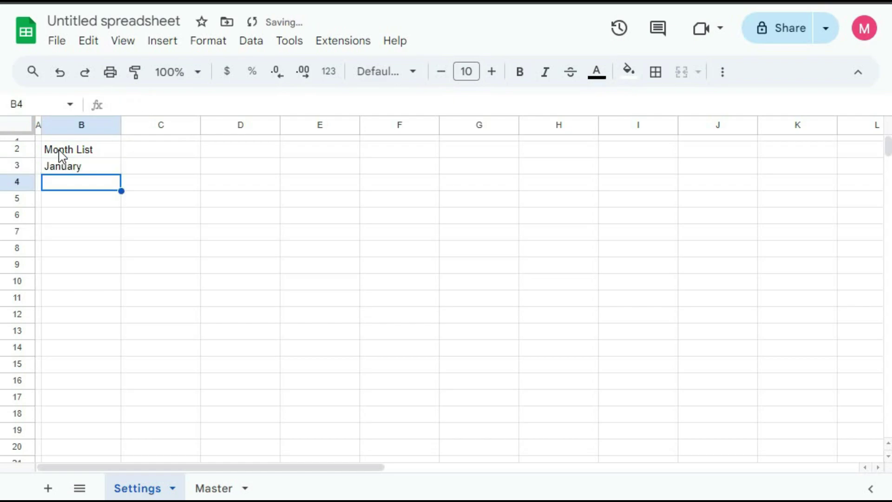
click(87, 168)
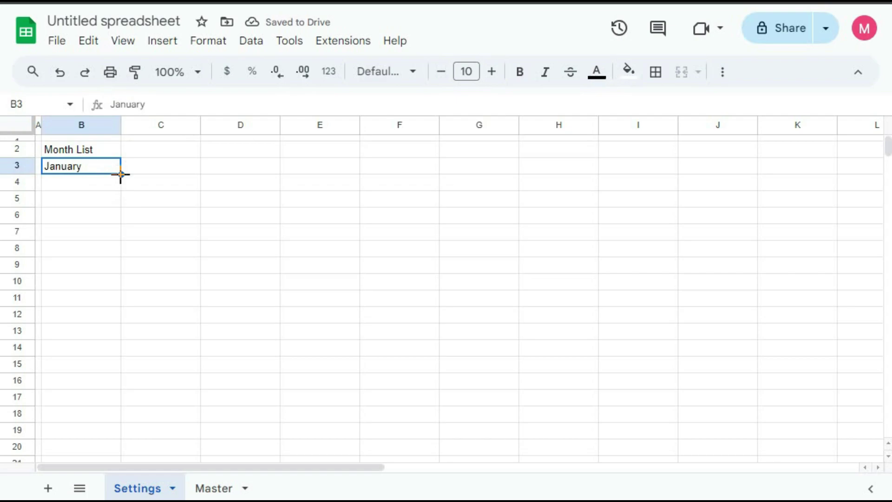
drag(120, 174, 97, 354)
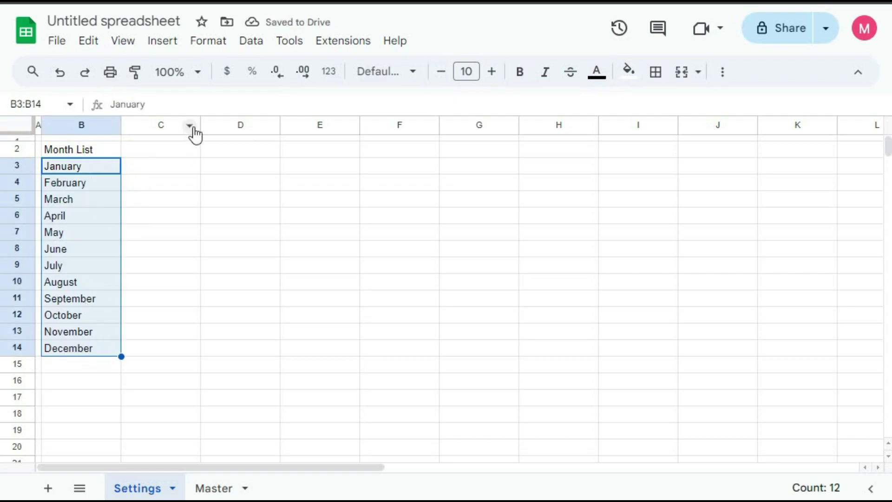
Step: Narrow column C and enter a Year List heading with years 2024 through 2030 in D2:D9
drag(200, 125, 128, 126)
click(149, 153)
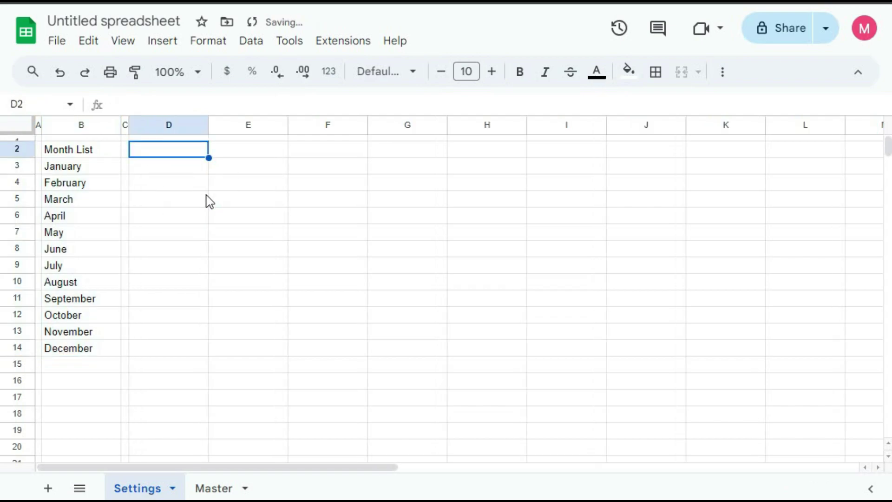
text(Year List)
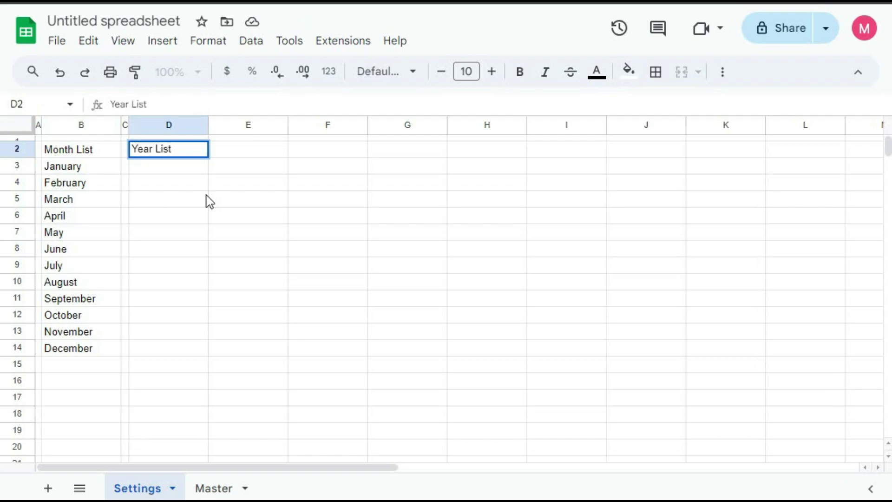
key(Return)
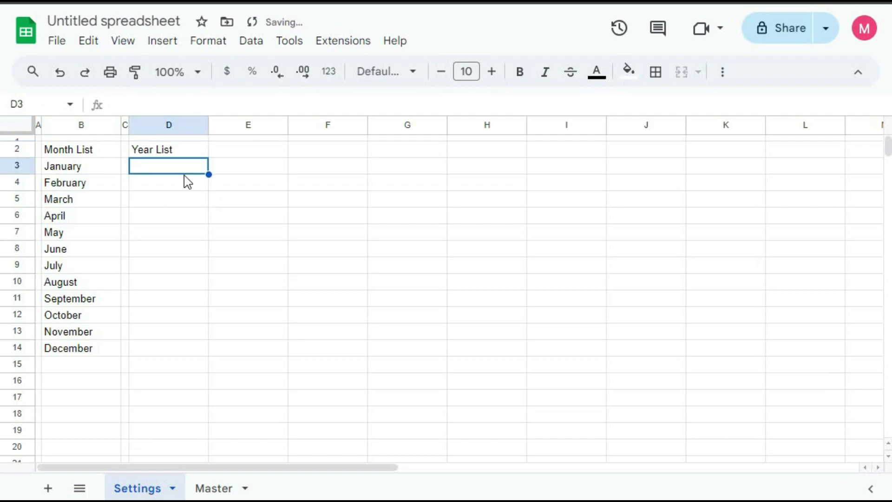
text(2024)
key(Return)
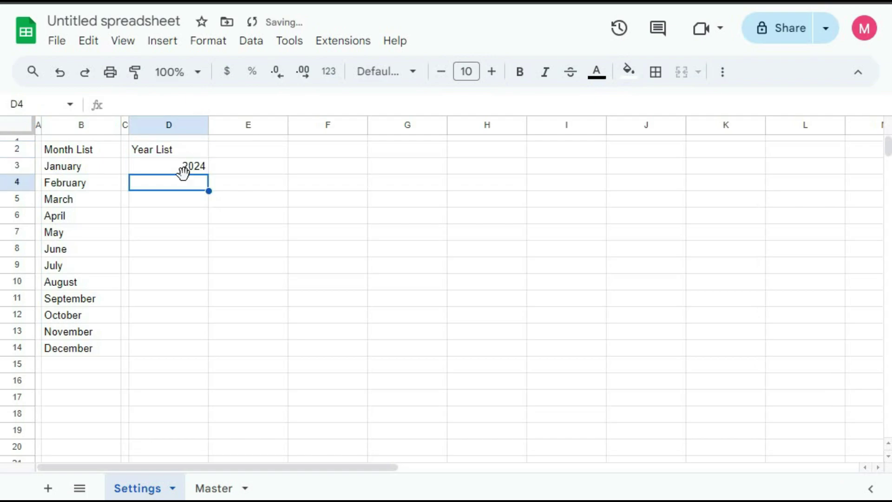
text(20)
key(BackSpace)
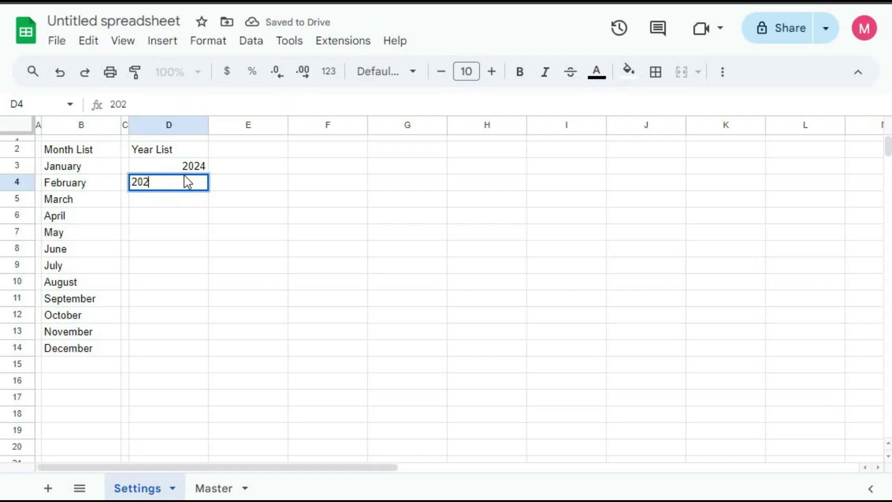
text(5)
key(Return)
text(2026)
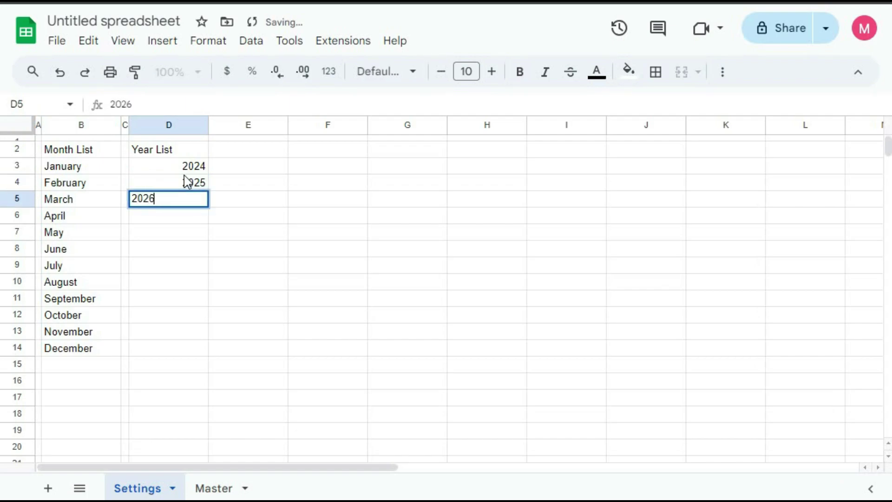
key(Return)
text(2027)
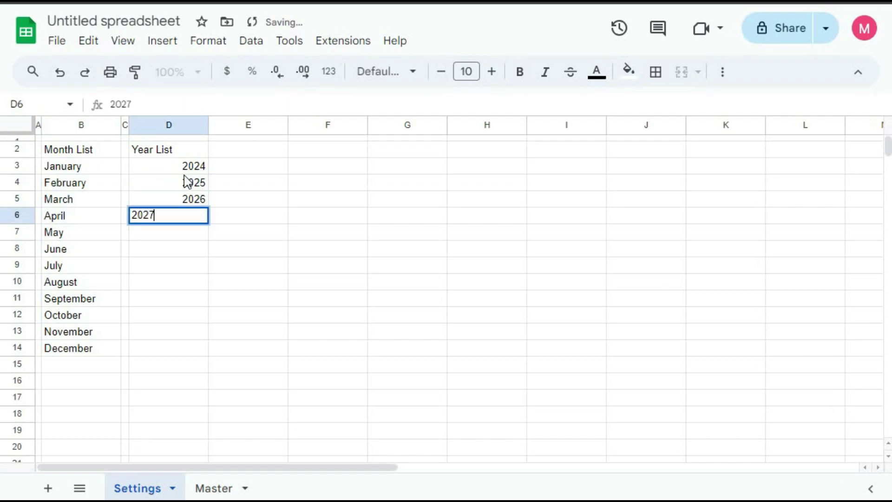
key(Return)
text(208)
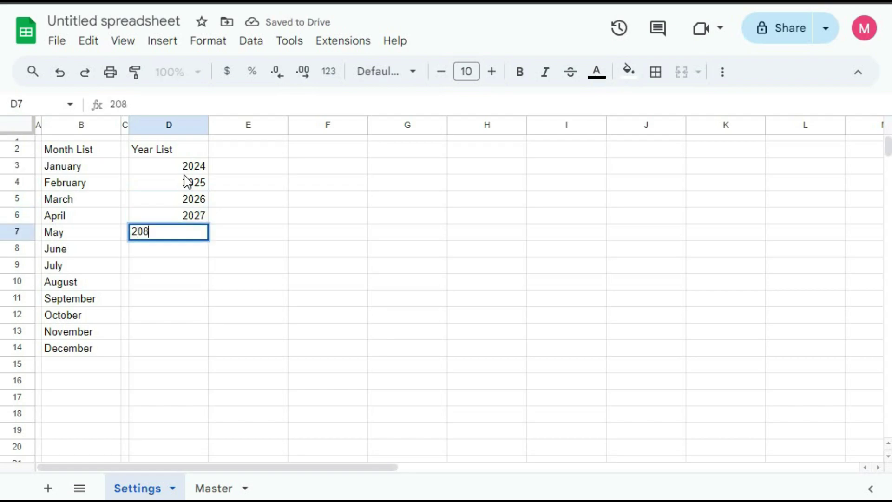
text(8)
key(Return)
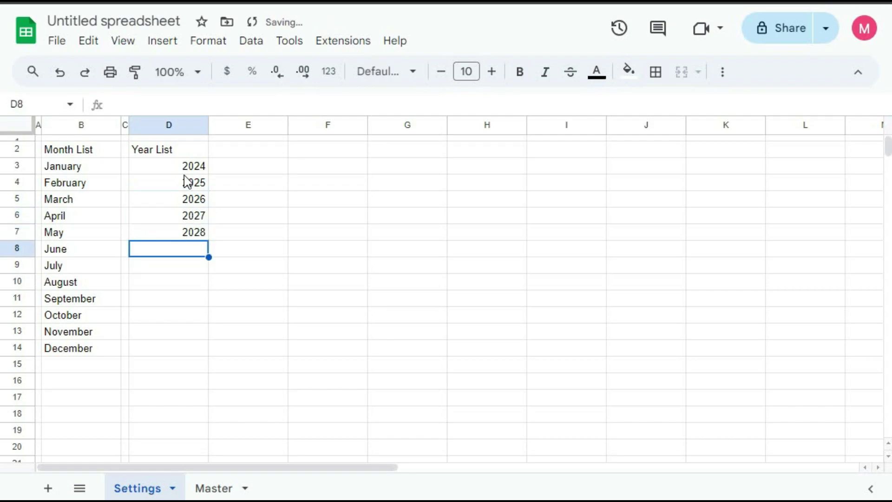
text(2029)
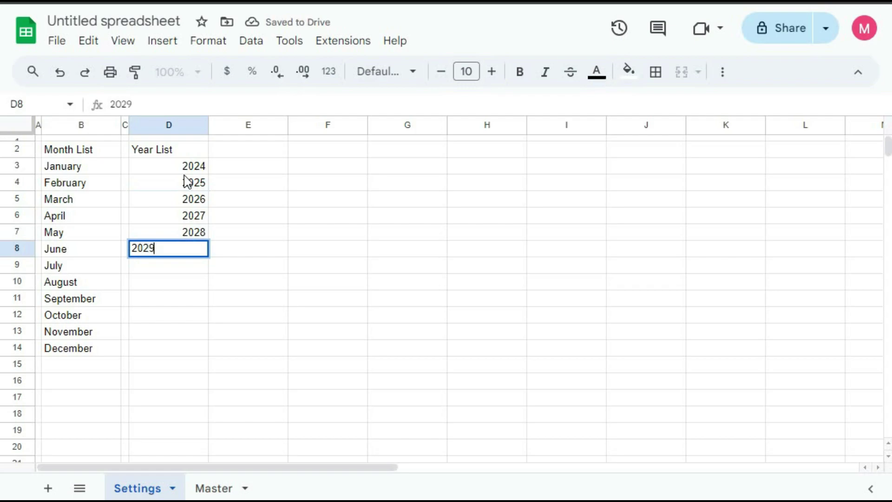
key(Return)
text(2030)
key(Return)
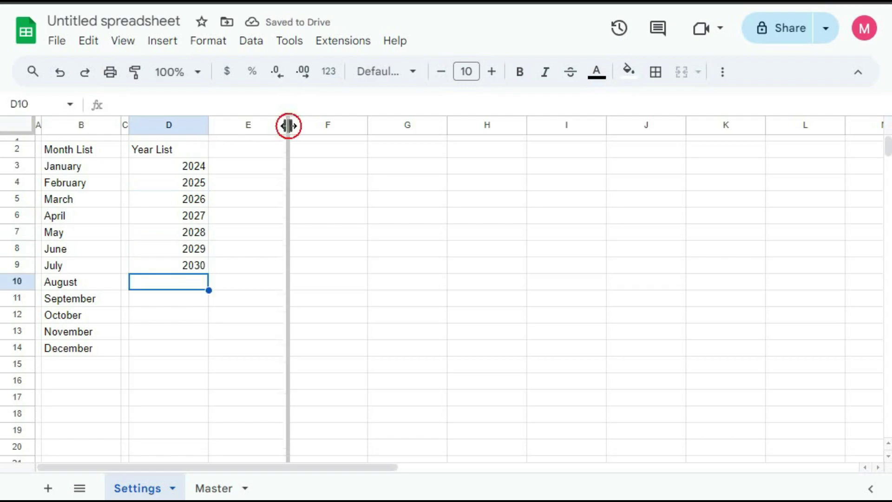
Step: Narrow column E and enter a Shift Names heading with D, A, N, O in F2:F6
drag(288, 126, 216, 125)
click(245, 155)
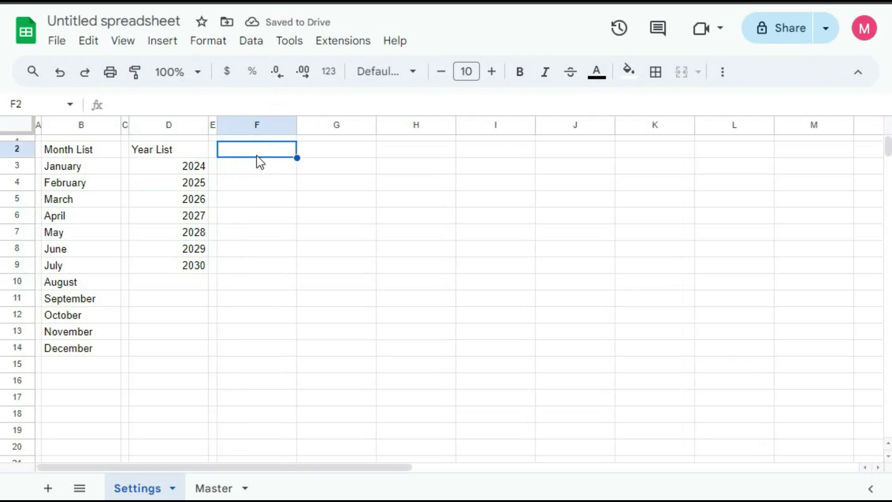
text(Shift Names)
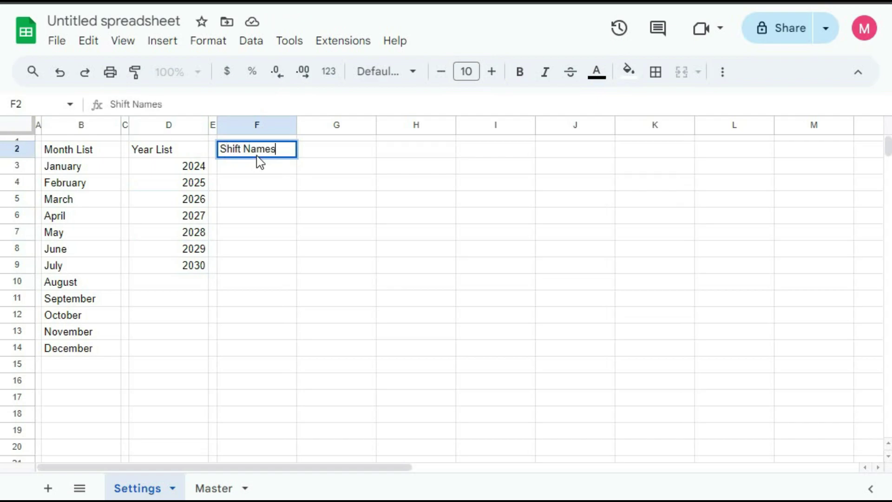
key(Return)
text(D)
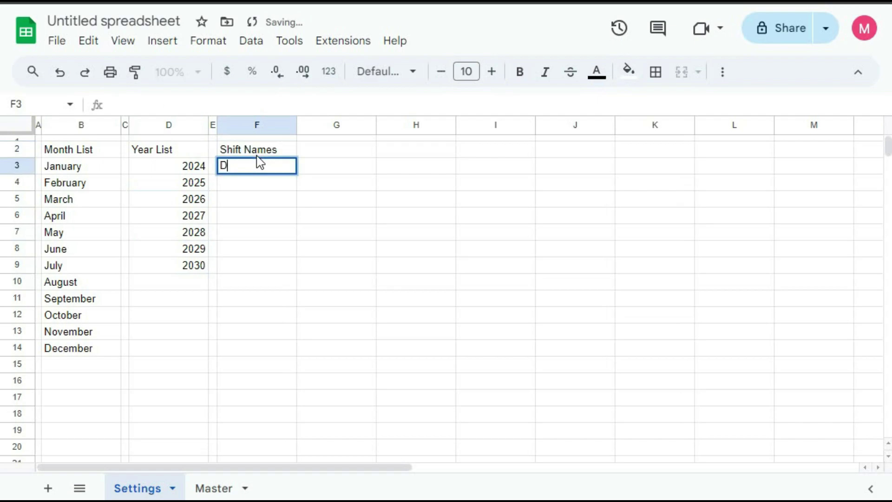
key(Return)
text(A)
key(Return)
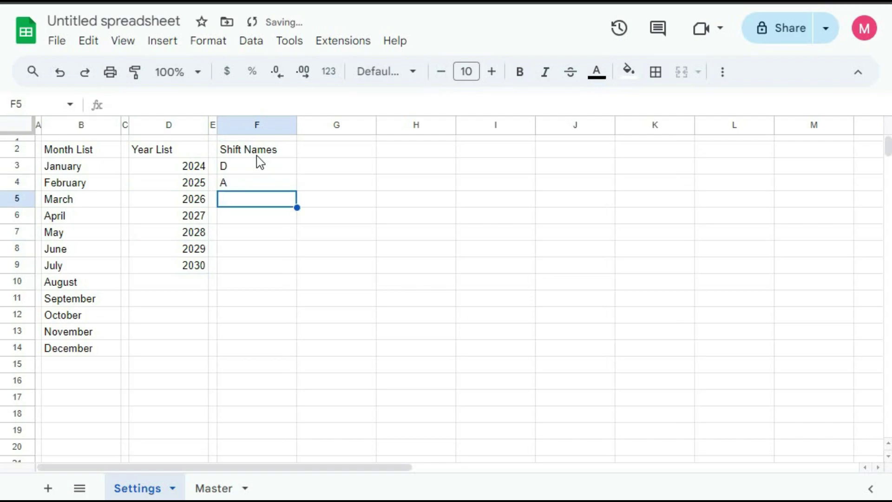
text(N)
key(Return)
text(O)
key(Return)
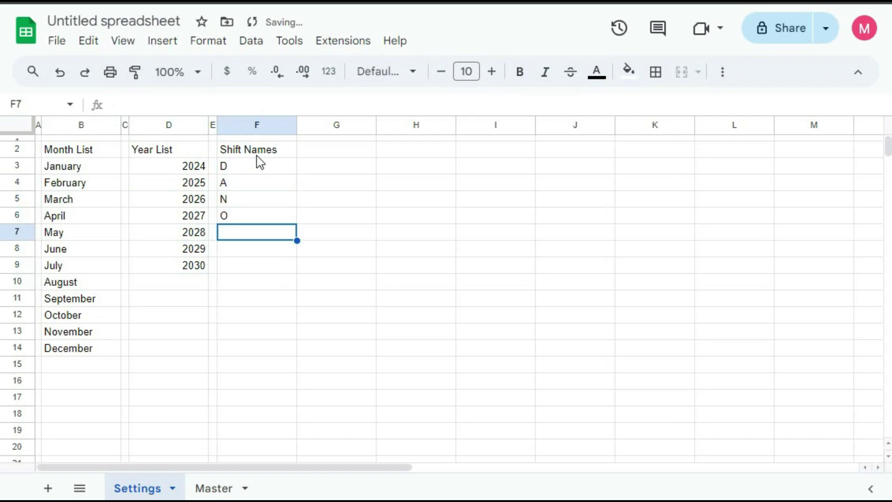
Step: Narrow column G and enter a Shift Legends heading with D1, D2, A1, A2, N1, O1, O2 in H2:H9
drag(377, 125, 305, 125)
click(342, 149)
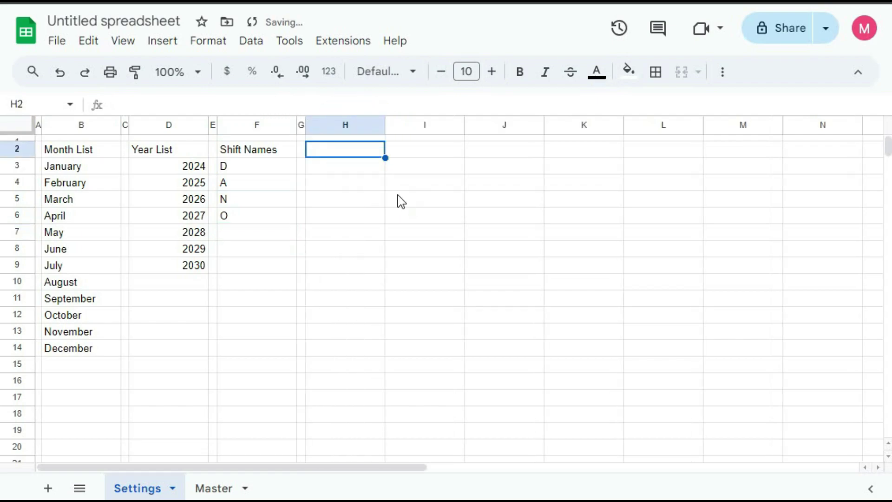
text(Shif)
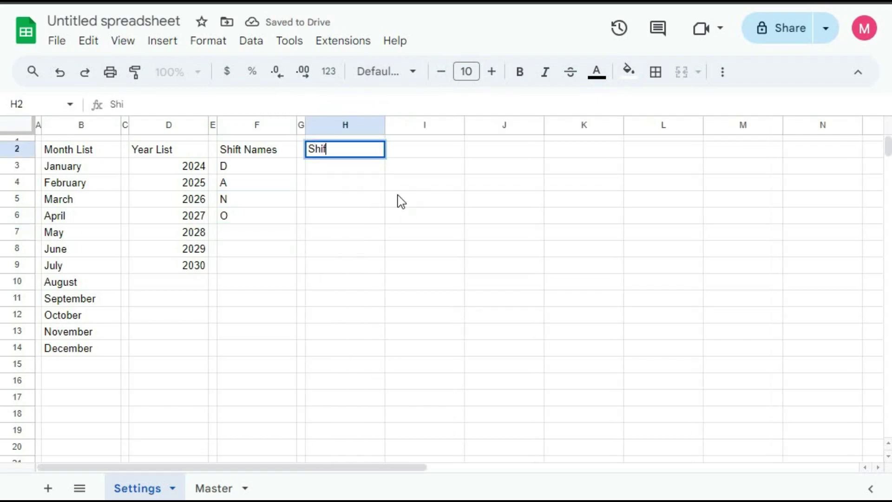
text(t Legends)
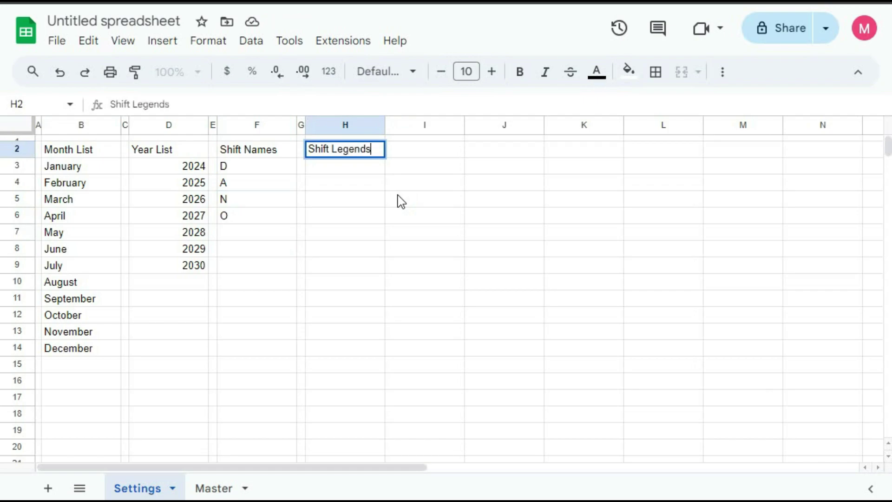
click(311, 166)
text(D1)
key(Return)
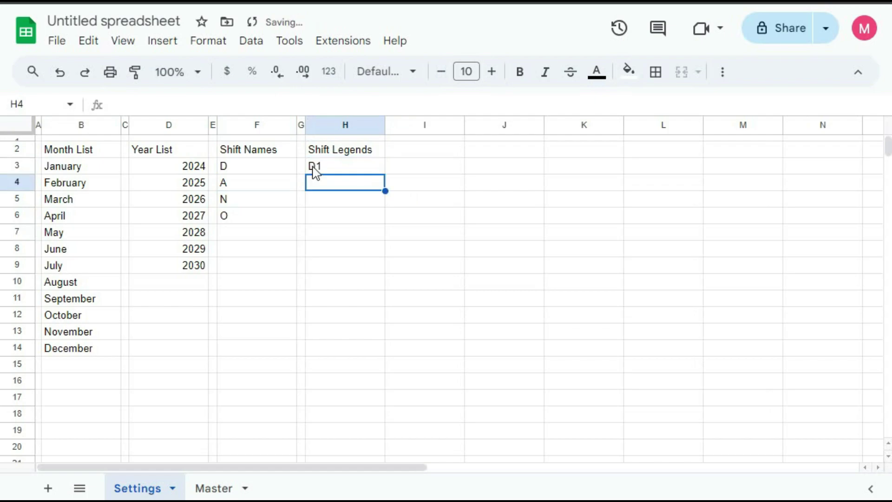
text(D2)
key(Return)
text(A1)
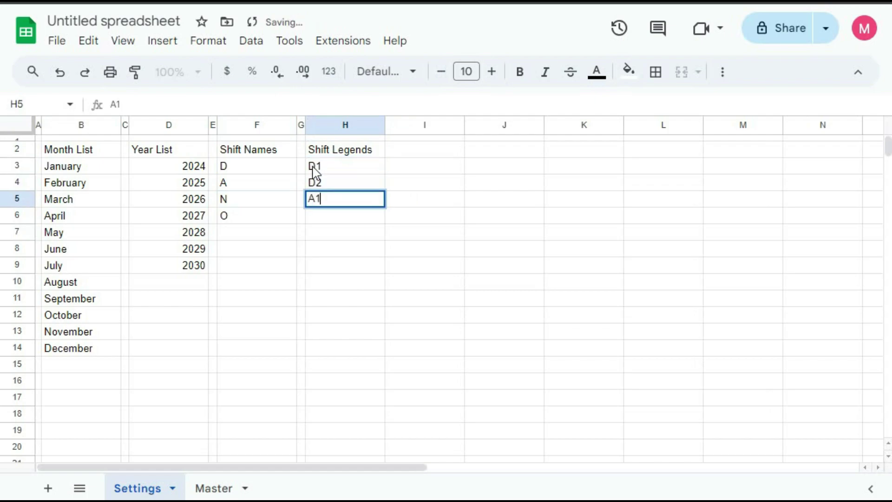
key(Return)
text(A2)
key(Return)
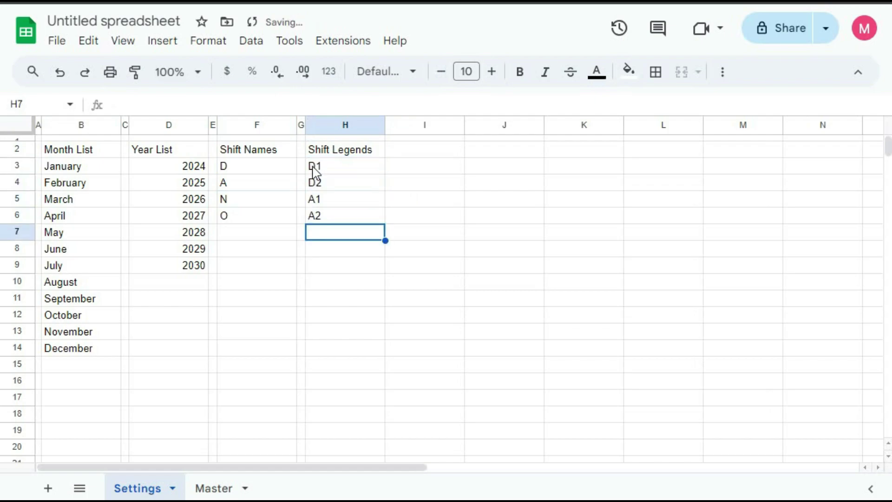
text(N1)
key(Return)
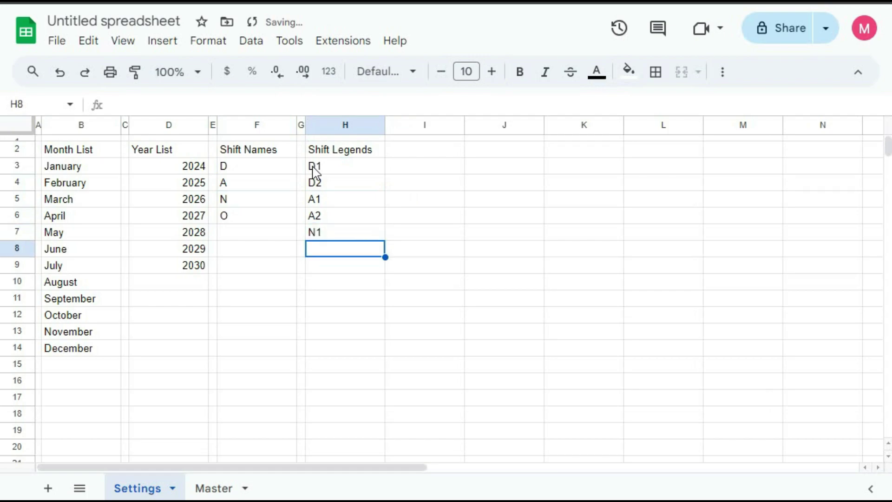
text(O1)
key(Return)
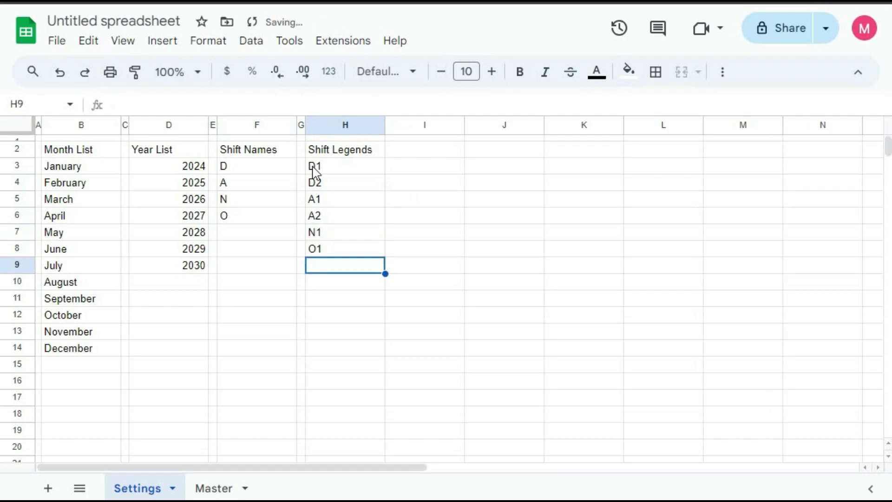
text(O2)
key(Return)
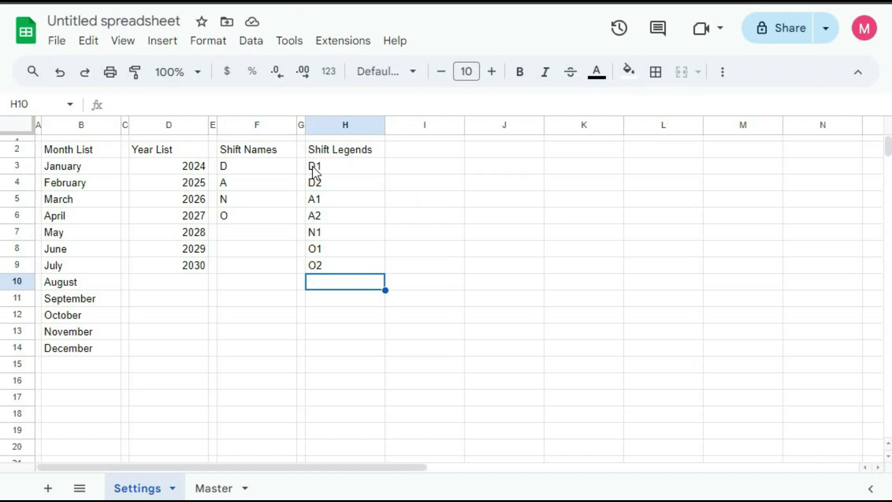
Step: Enter 'Dynamic Named Range' in J2, 'Shift Names' in J3 and 'Shift Legends' in J4
click(484, 151)
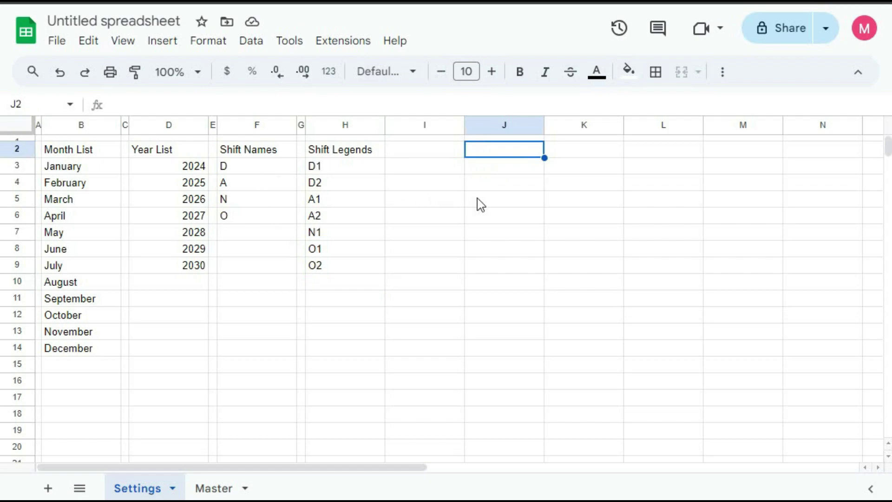
text(Dynam)
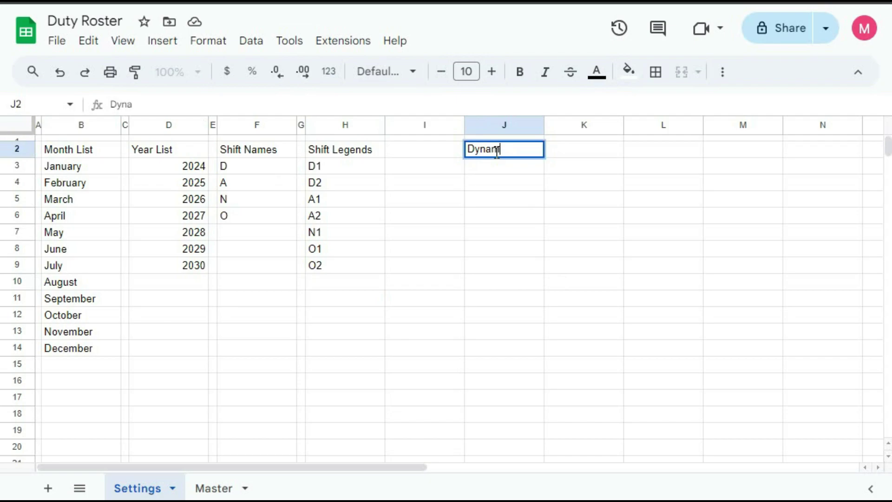
text(ic Named R)
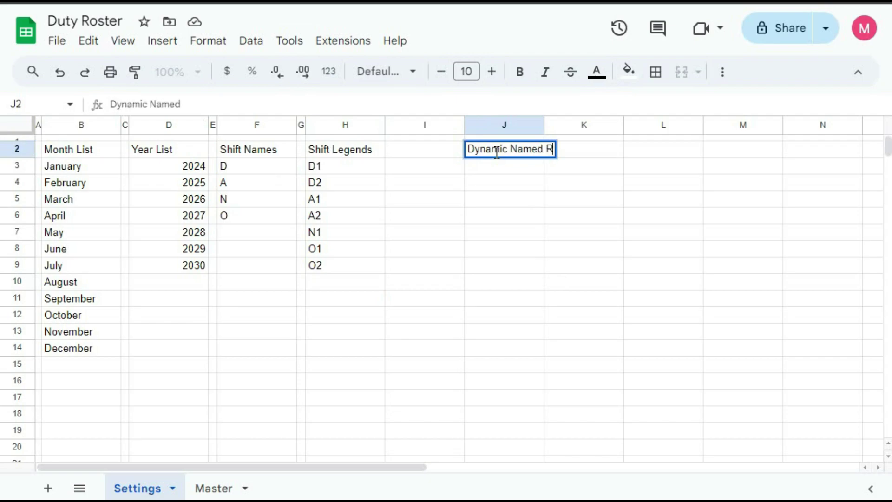
text(ange)
key(Return)
text(Sh)
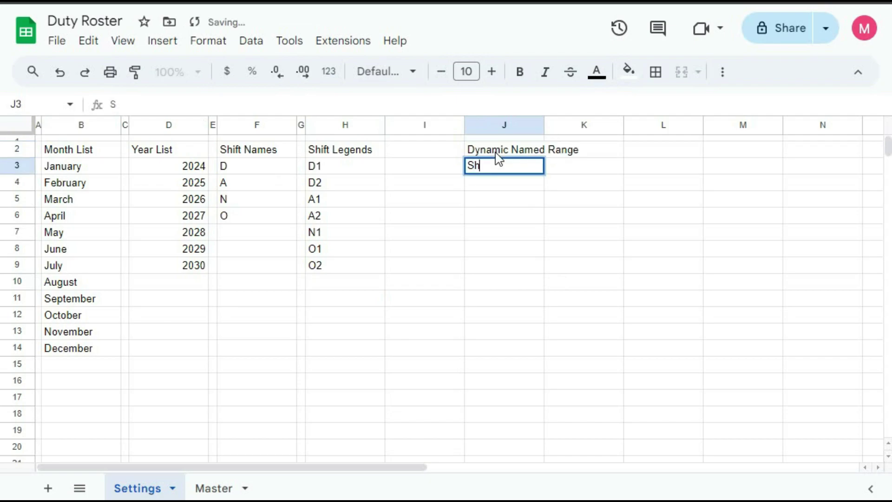
text(ift Names)
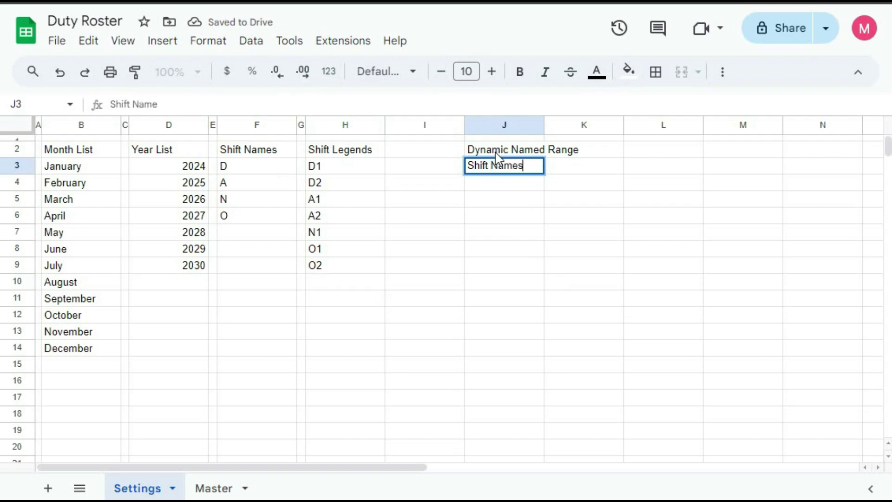
key(Return)
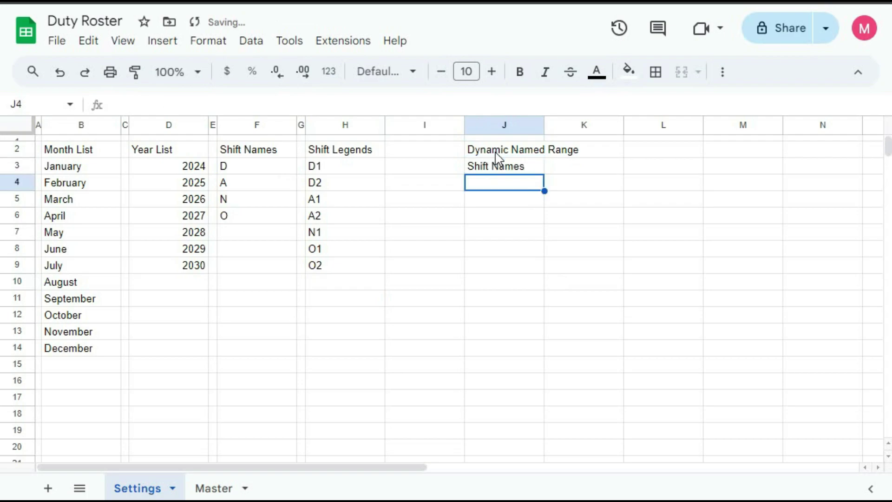
text(Shift )
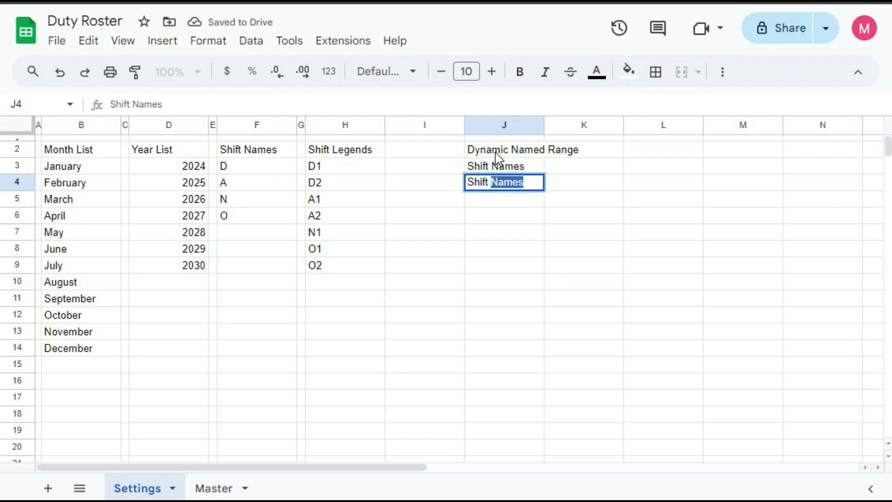
text(Legends)
key(Return)
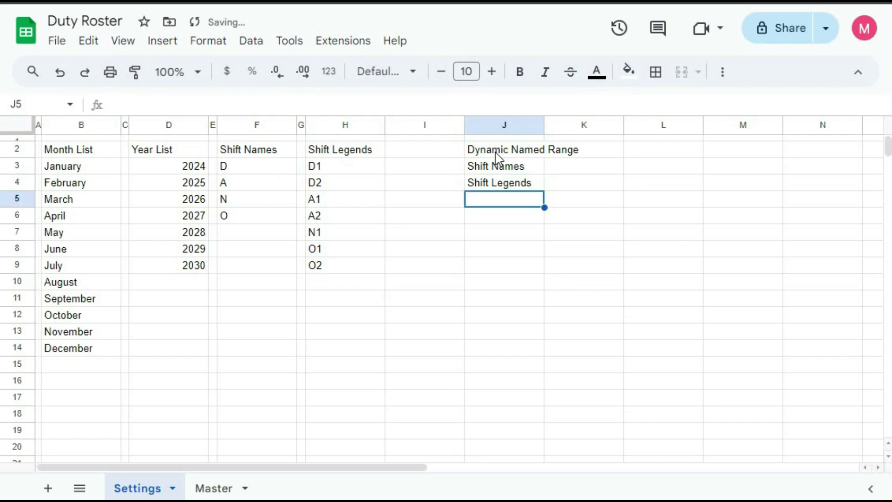
Step: Enter ="Settings!$F$3:$F$"&COUNTA(F3:F7) in K3, skipping autofill, and fix the missing $
click(551, 171)
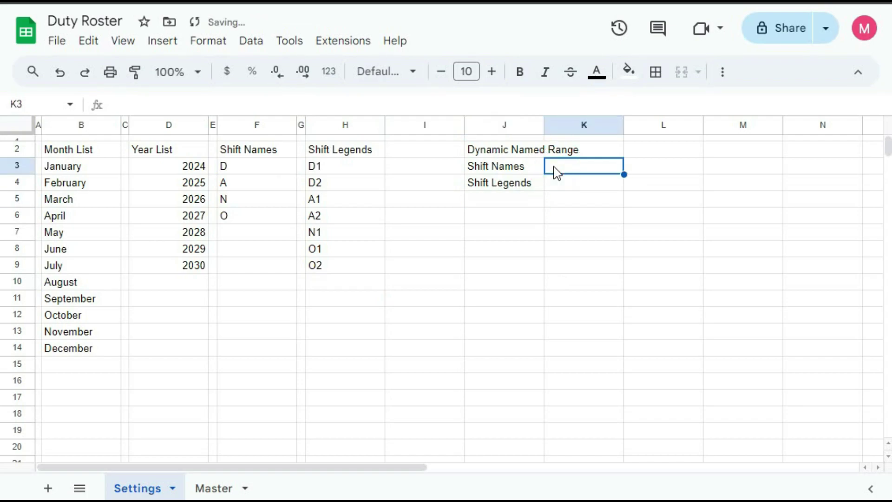
text(=)
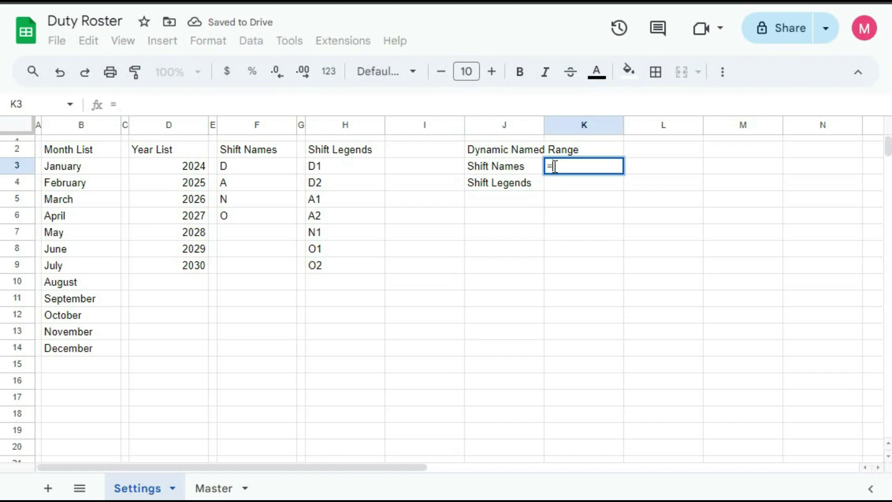
text(")
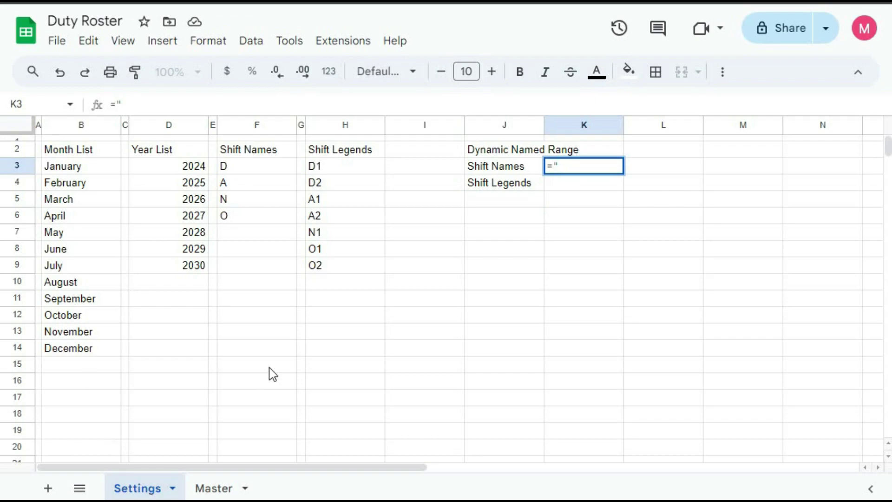
text(Settin)
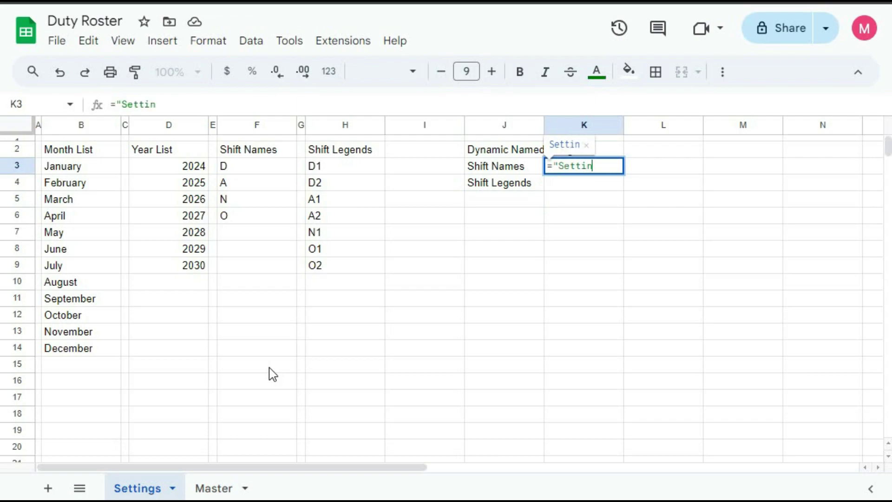
text(gs!)
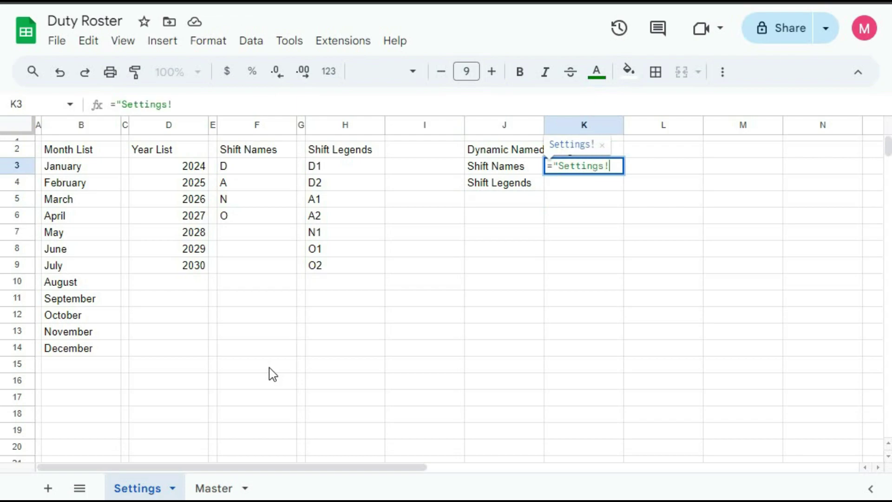
text($F)
text($3)
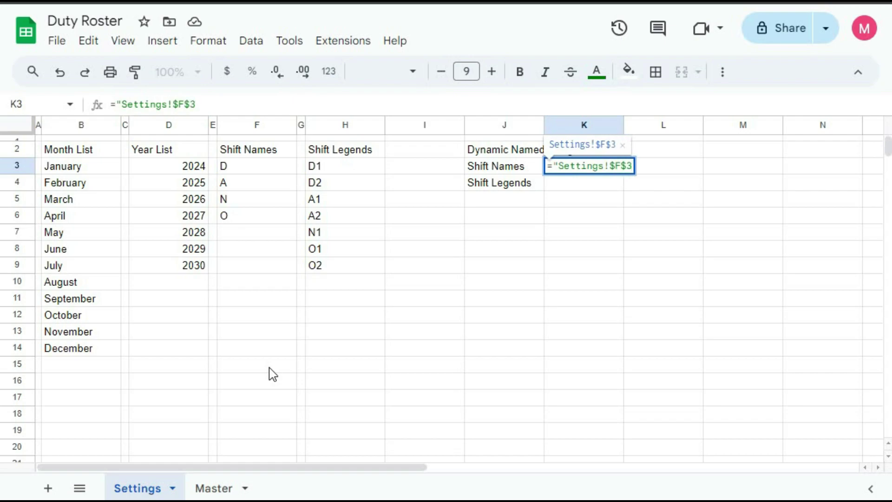
text(:$)
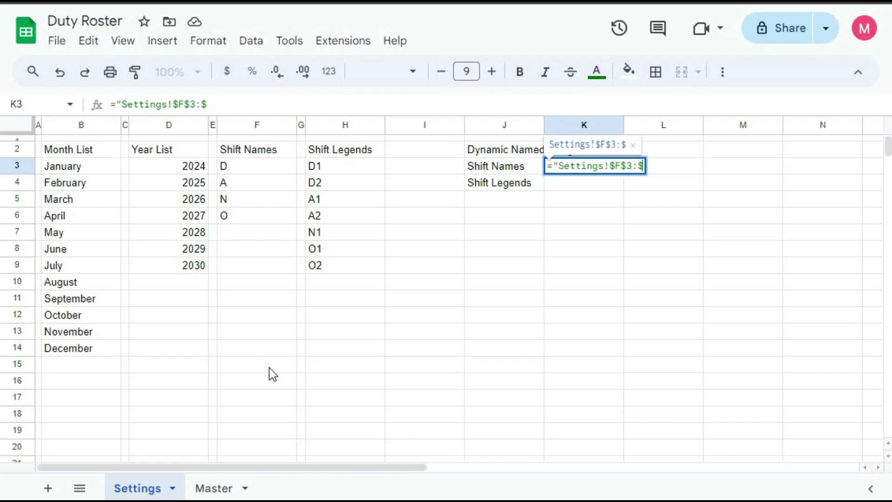
text(F")
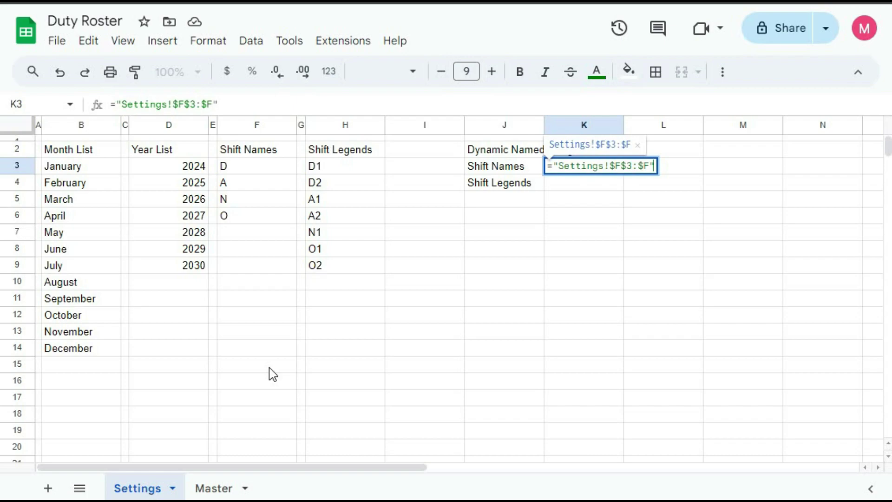
text(&count)
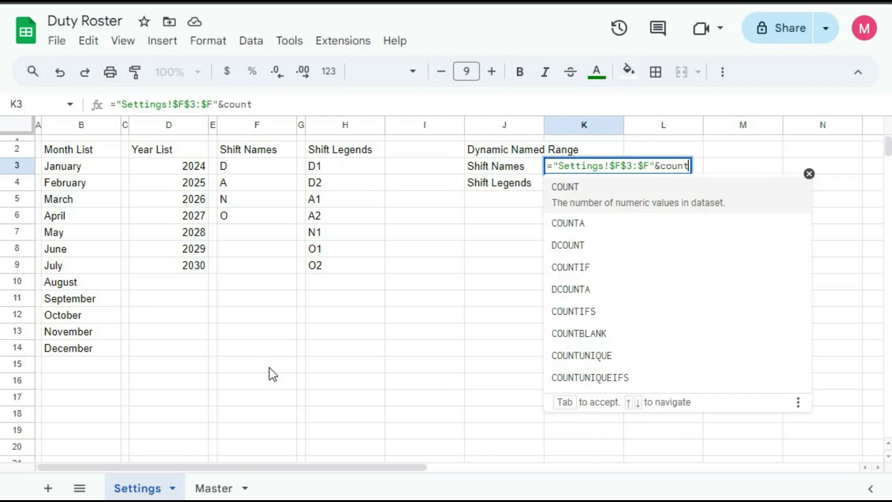
text(a()
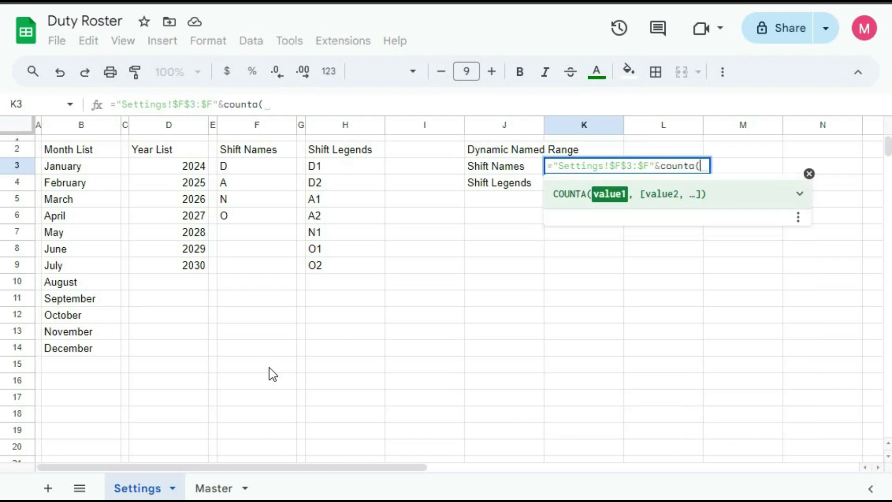
drag(234, 174, 235, 232)
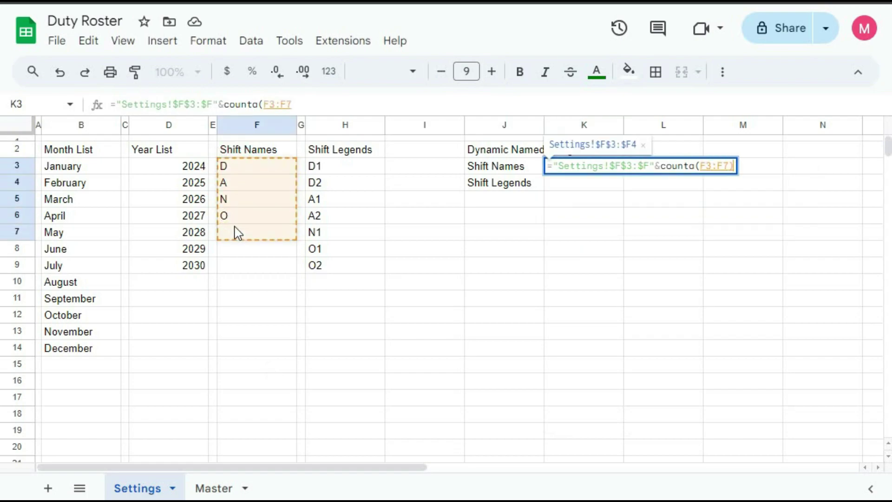
text())
key(Return)
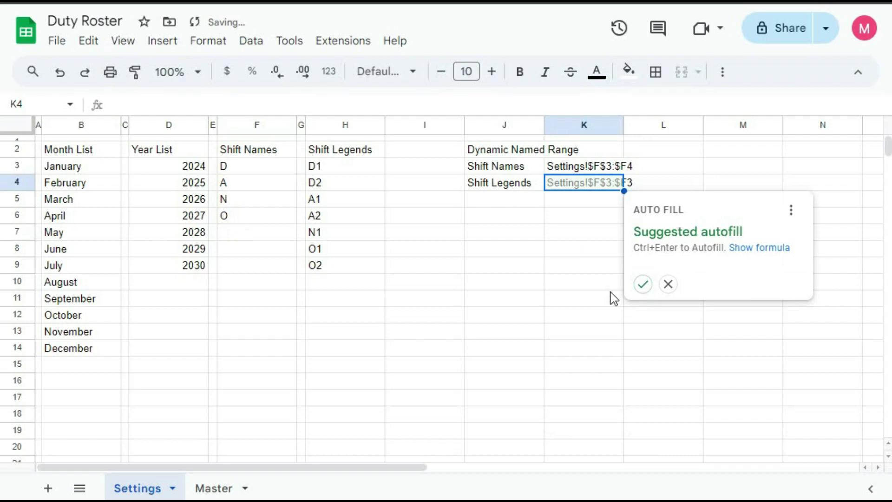
click(667, 284)
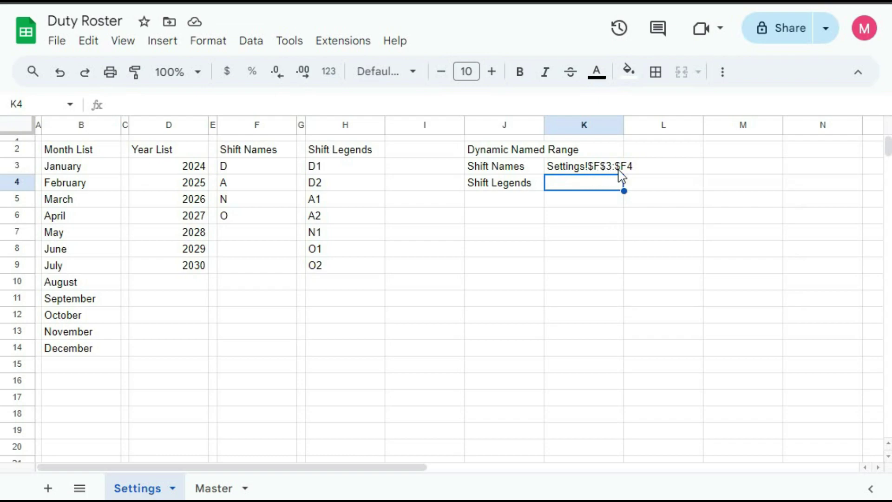
double_click(607, 172)
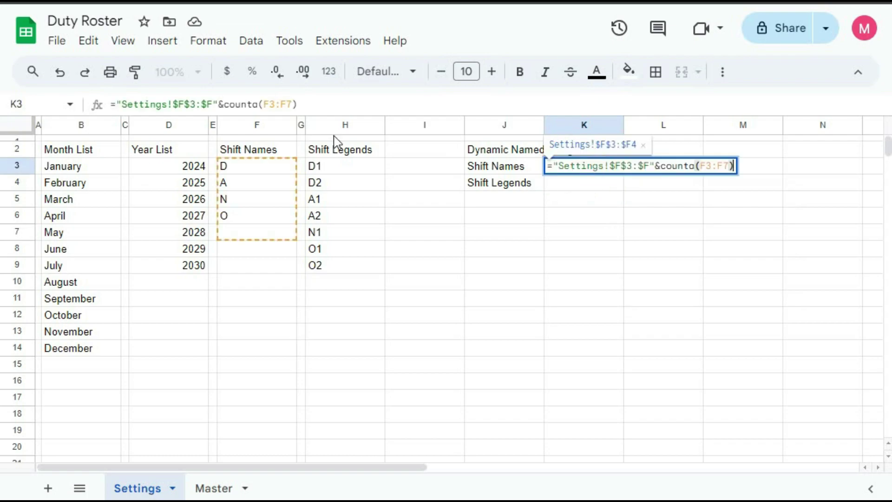
click(215, 105)
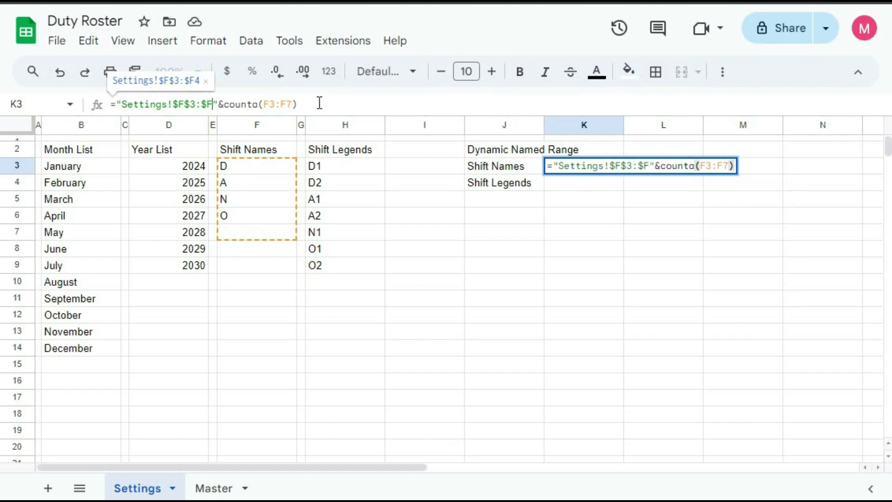
text($)
key(Return)
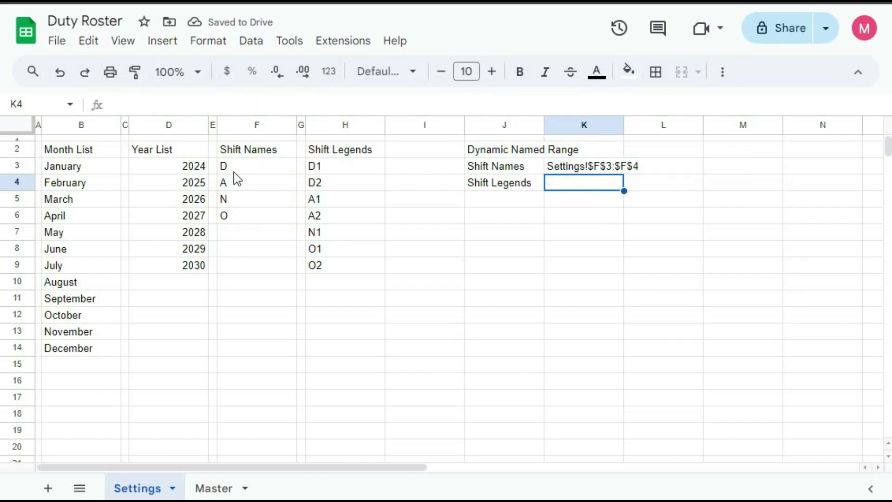
Step: Enter ="Settings!$H$3:$H$"&counta(H3:H32) in K4, then correct the lowercase h reference
click(570, 188)
text(=)
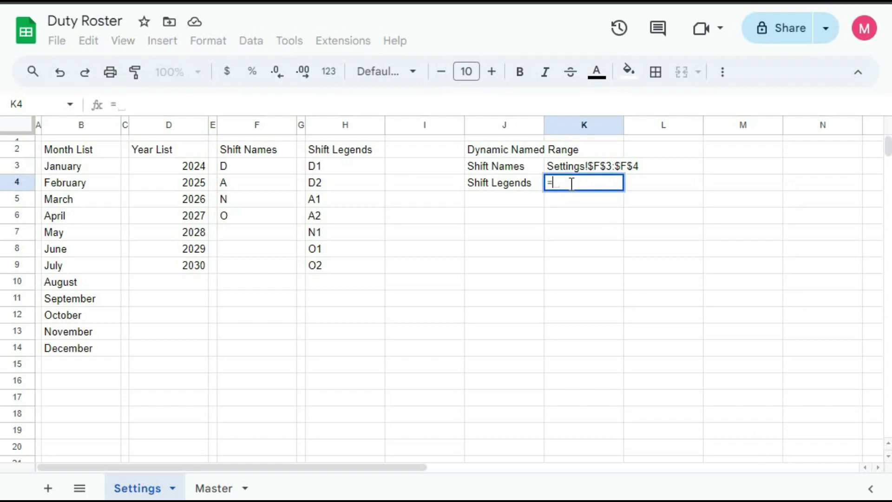
text(")
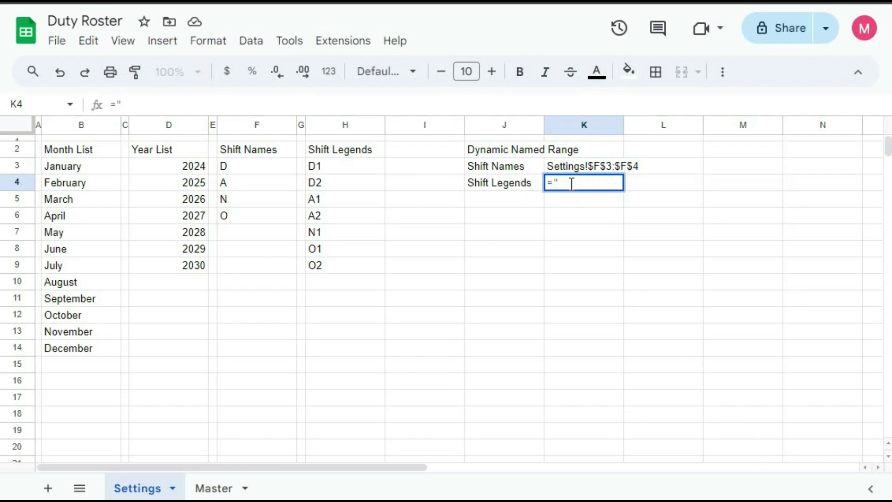
text(Settings)
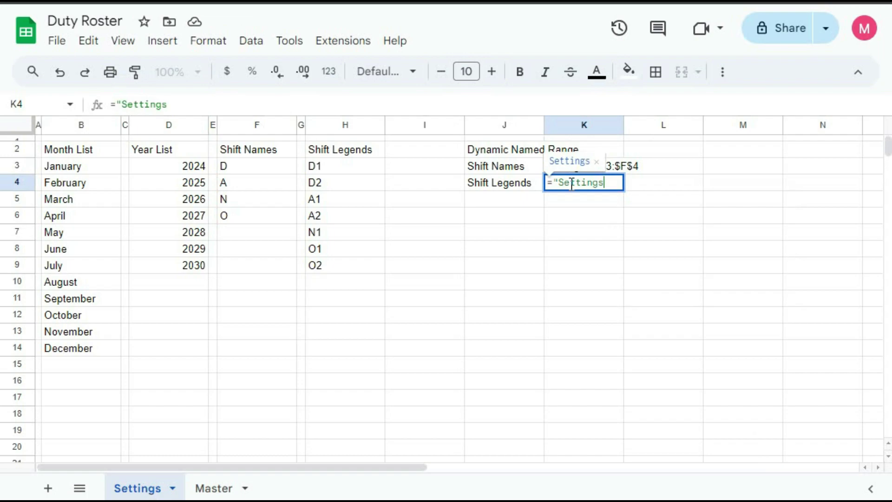
text(!$)
text(H$3)
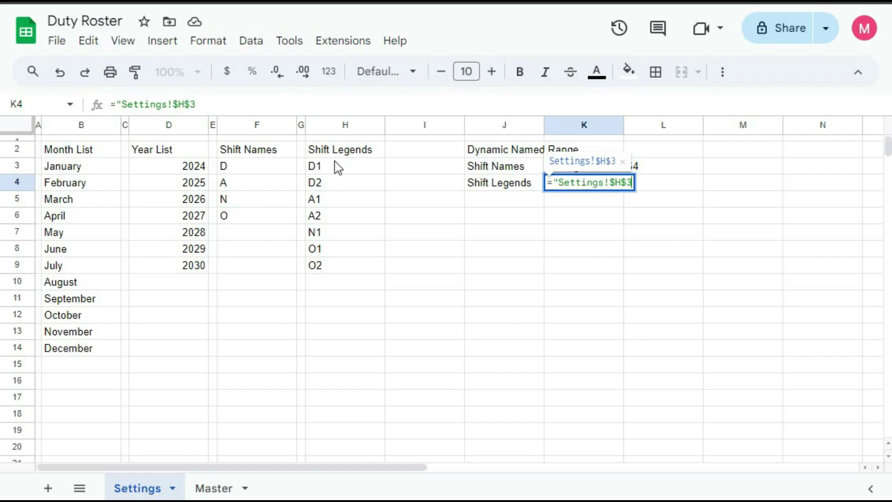
text(:$)
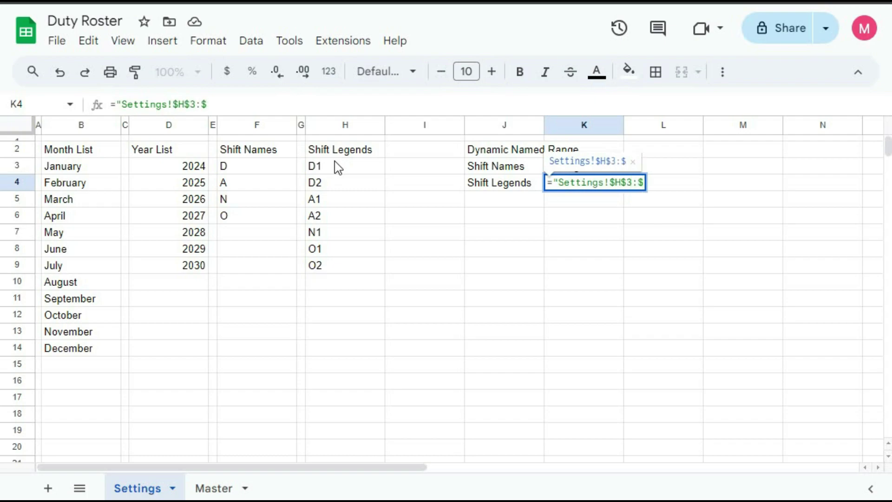
text(h$"&co)
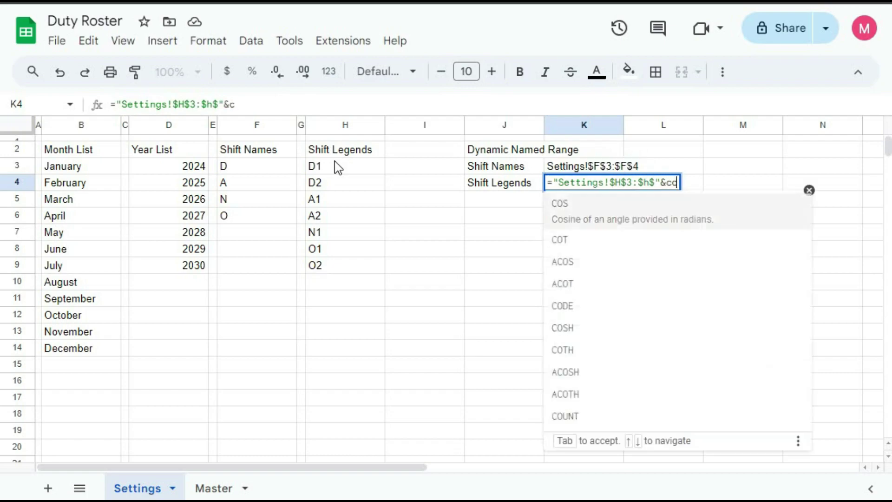
text(unta()
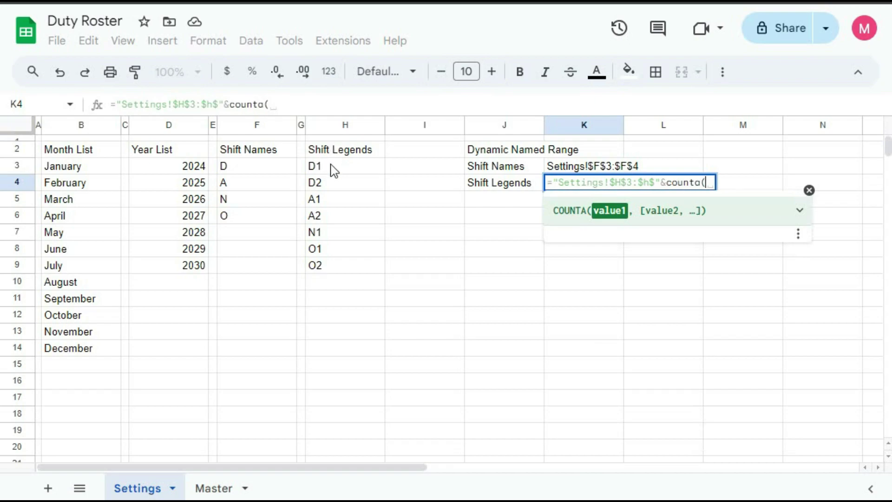
text(H3)
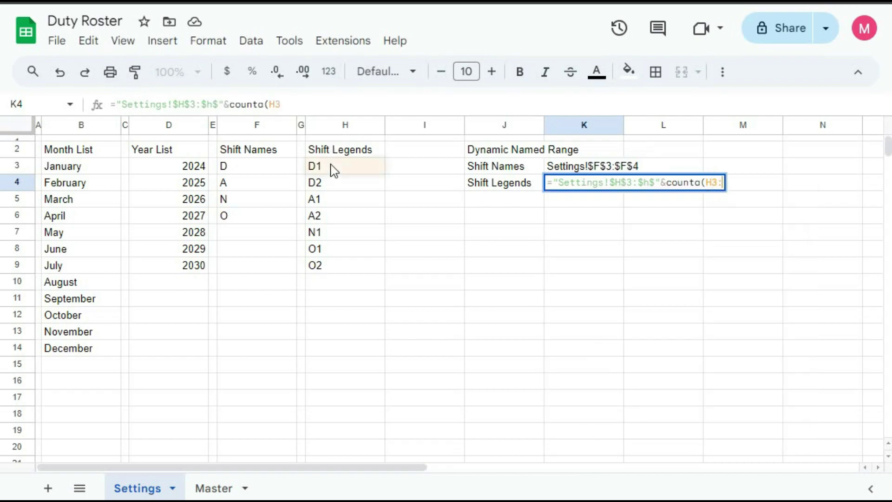
text(:H32)
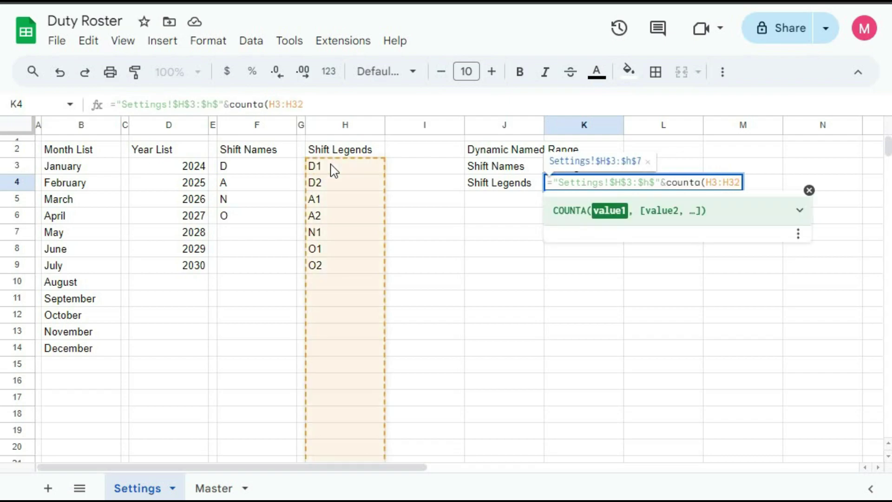
text())
key(Return)
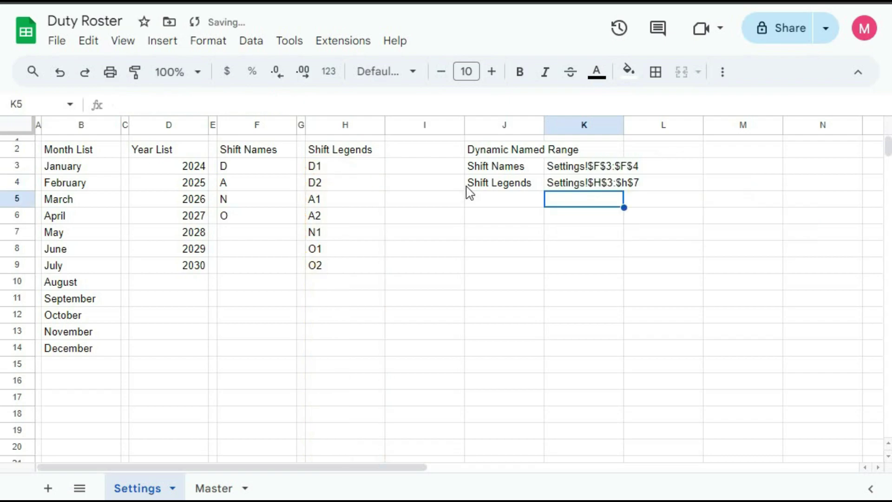
click(603, 190)
double_click(603, 190)
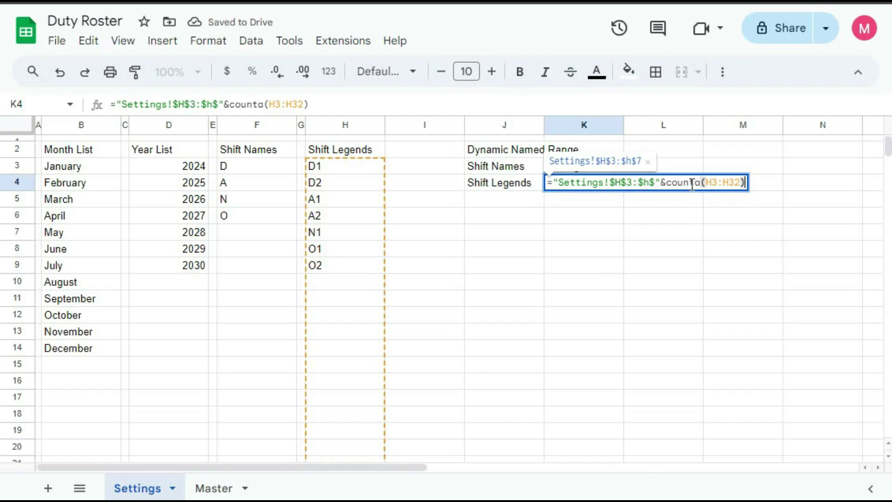
click(647, 183)
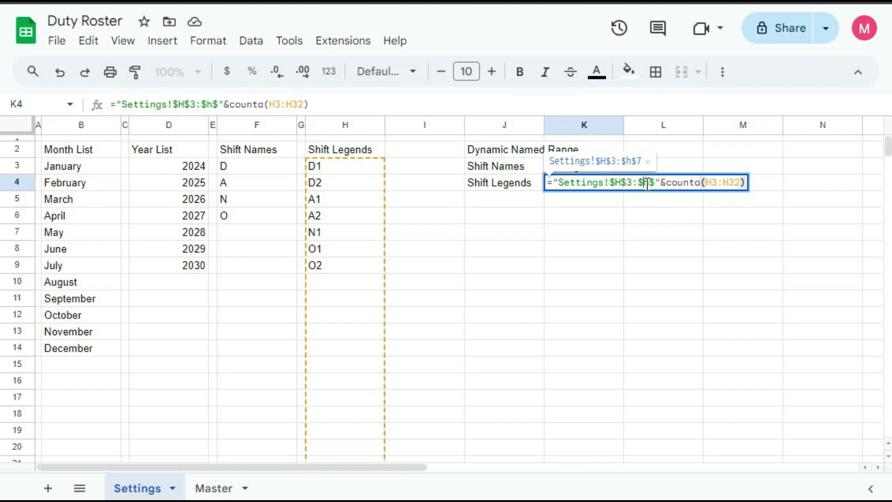
text(H)
key(Return)
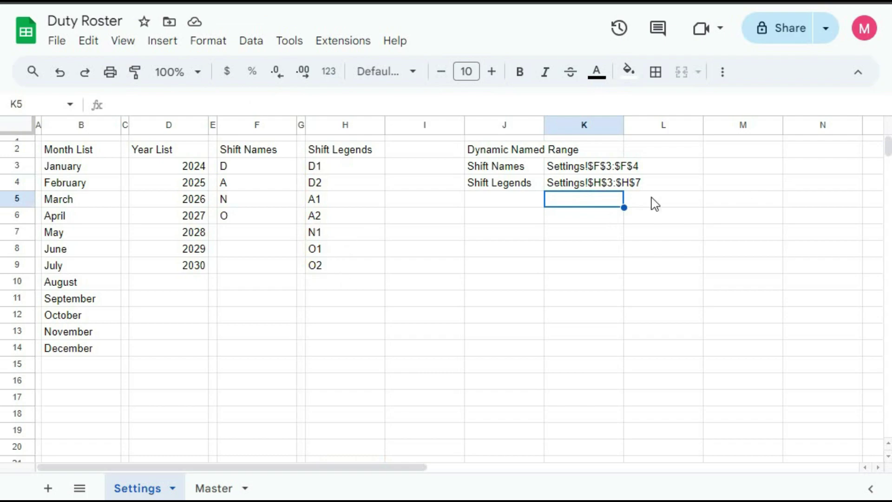
Step: Append +2 to K4's count, removing a stray 2, so it returns Settings!$H$3:$H$9
double_click(635, 183)
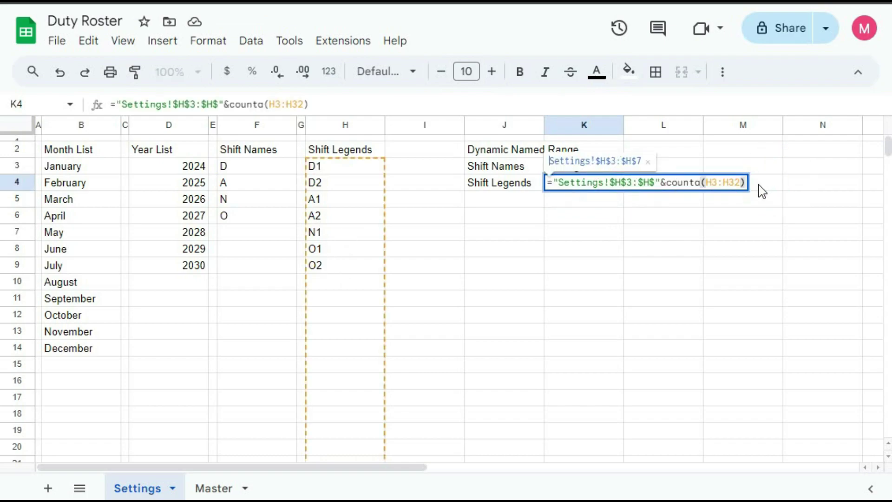
click(744, 182)
key(Return)
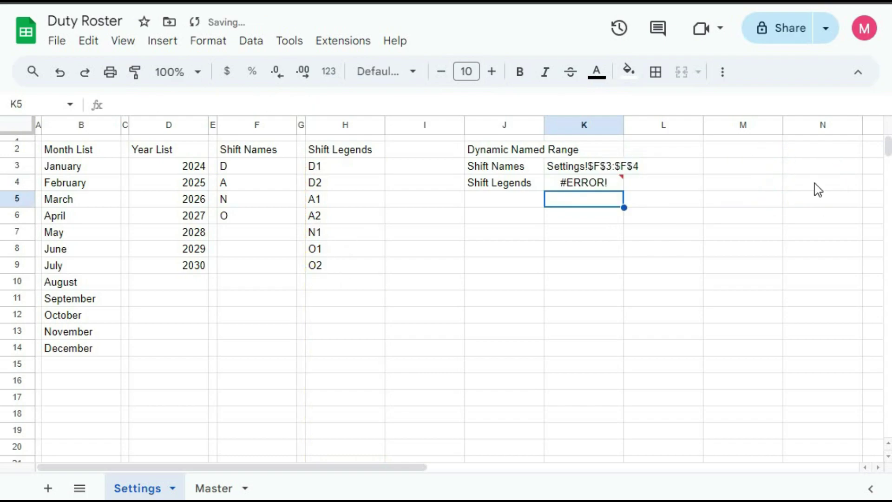
double_click(619, 187)
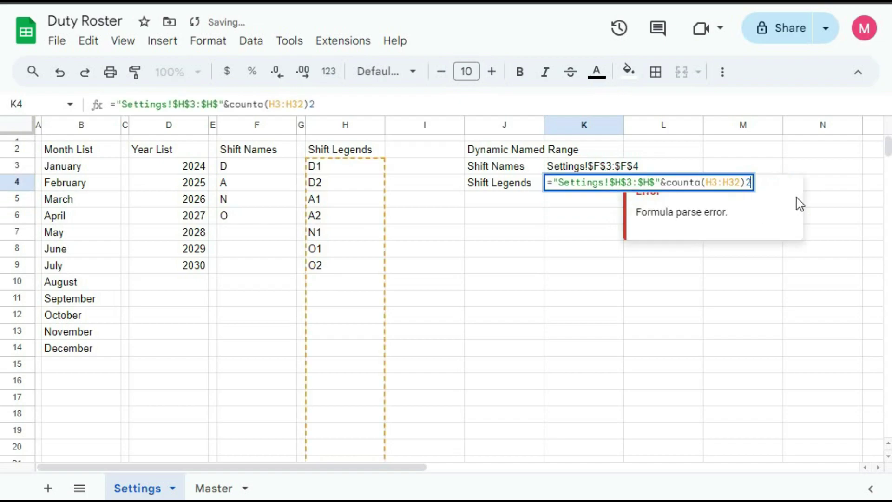
key(BackSpace)
text(+)
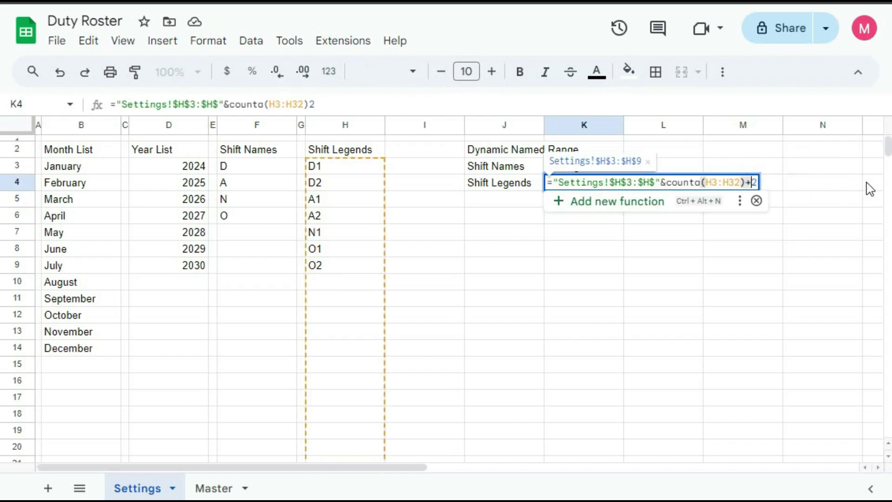
key(Return)
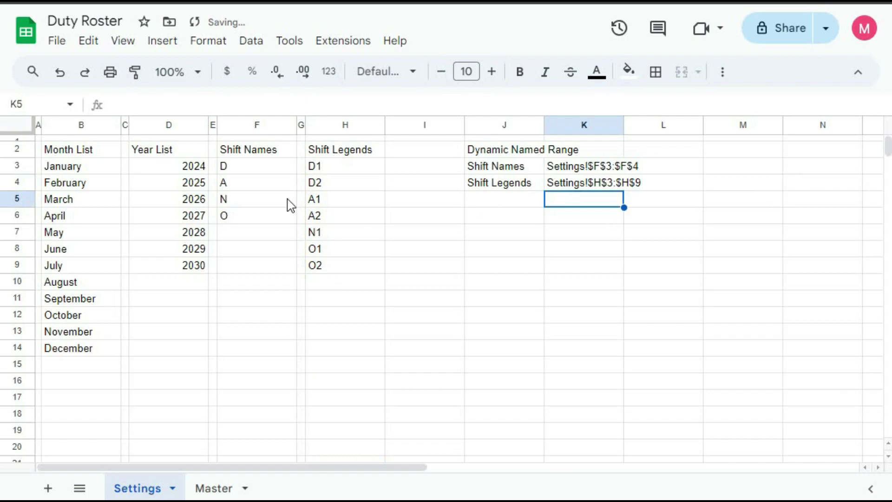
Step: Append +2 to K3's count to return Settings!$F$3:$F$6, then select legends D1 to O2
click(586, 169)
double_click(586, 168)
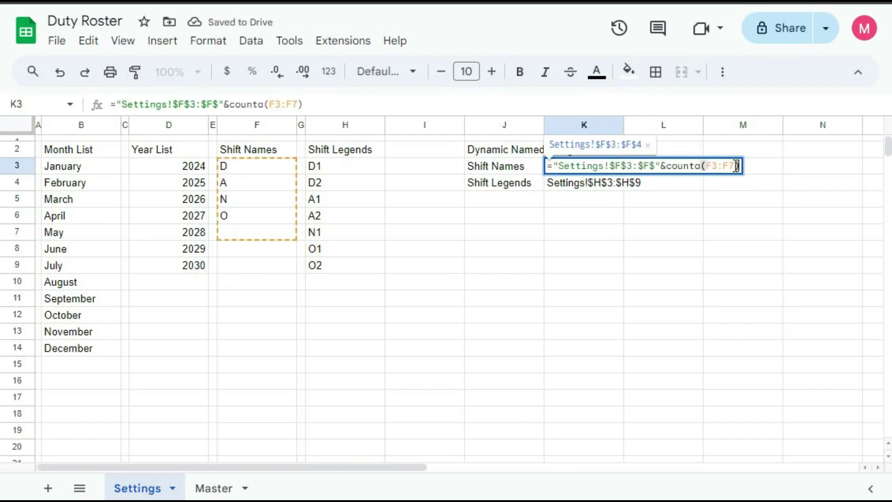
text(+2)
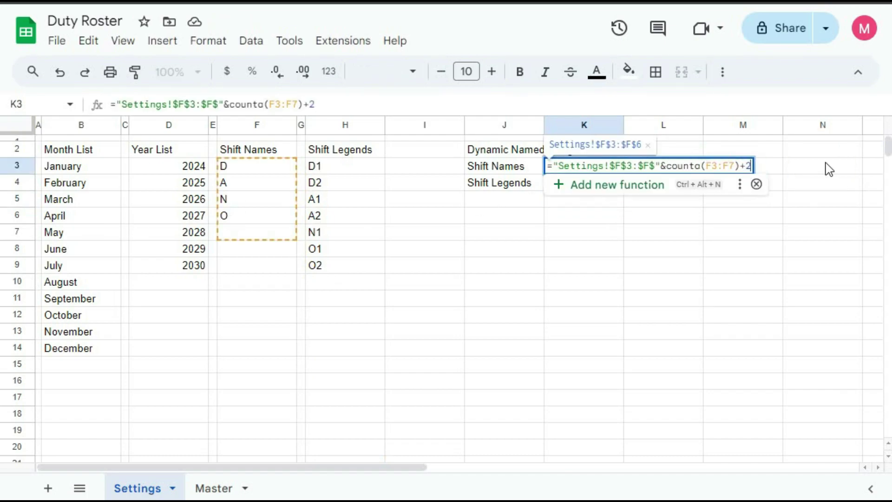
key(Return)
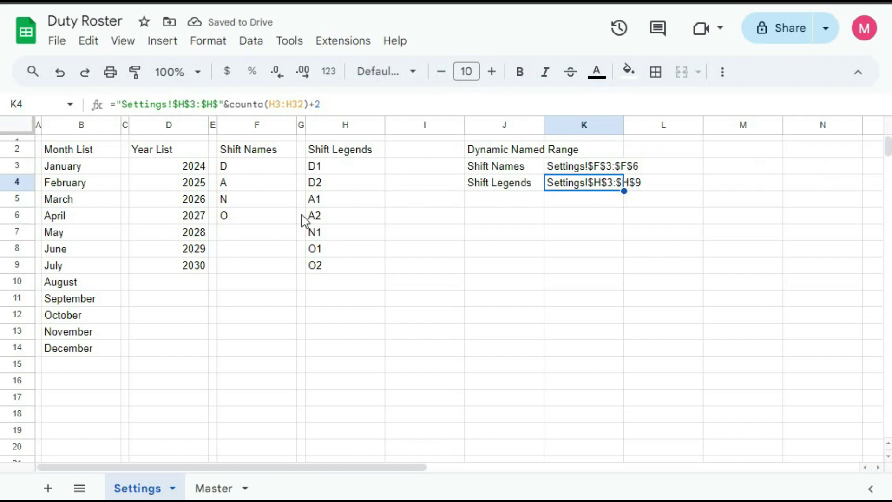
click(308, 168)
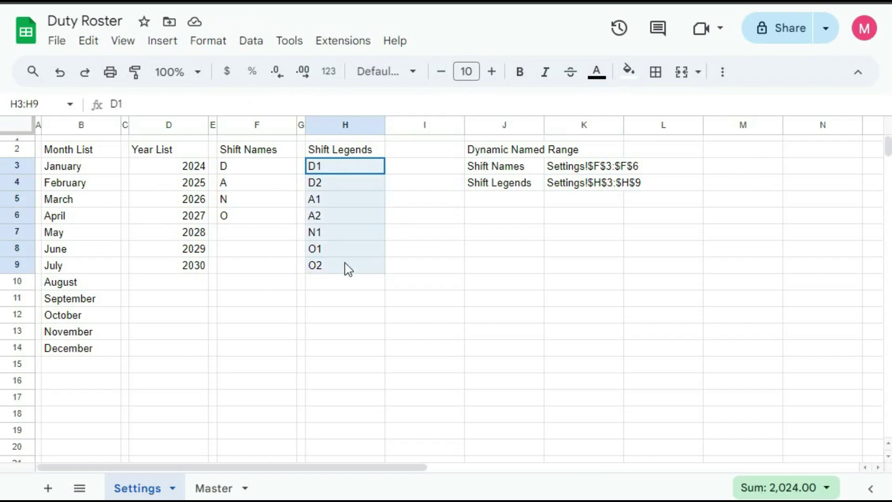
drag(307, 168, 346, 263)
click(497, 214)
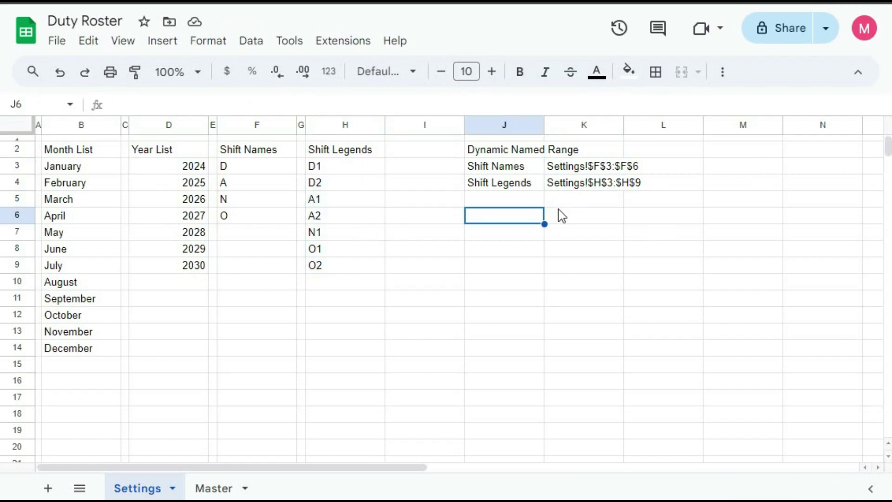
Step: Add the named range S_MonthList covering the months in Settings!B3:B14
click(249, 42)
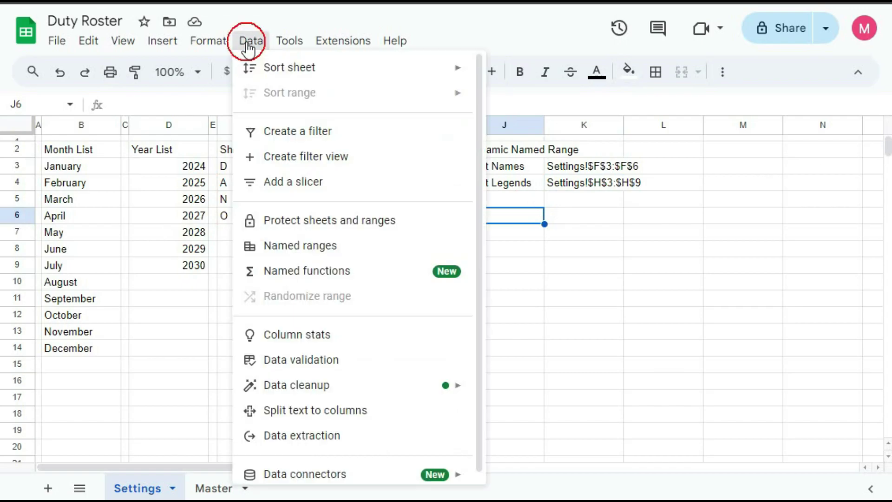
click(287, 246)
click(683, 118)
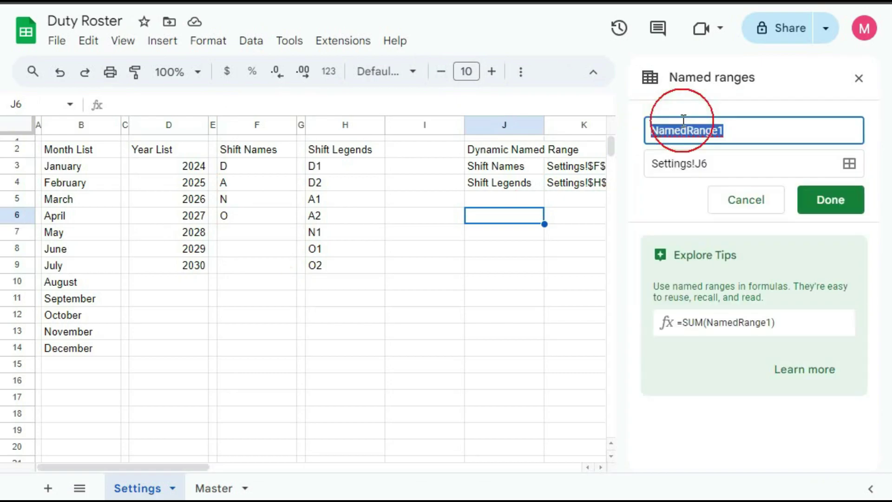
text(S_MonthLis)
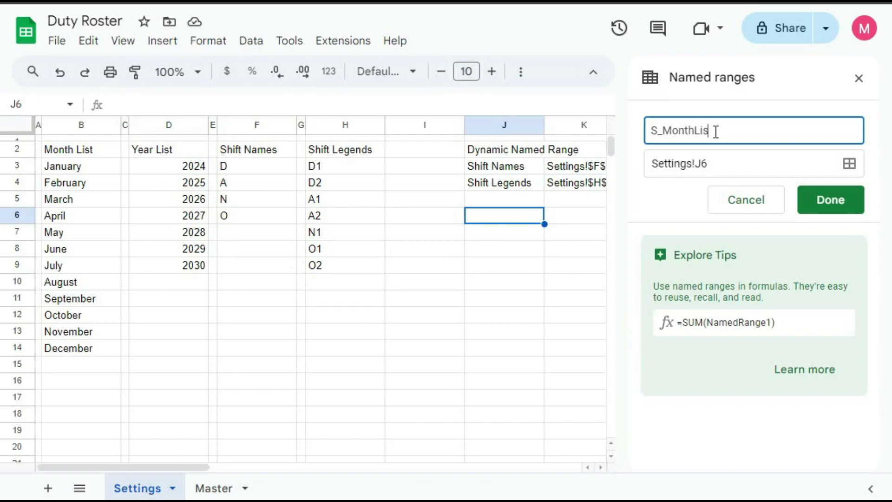
text(t)
click(849, 164)
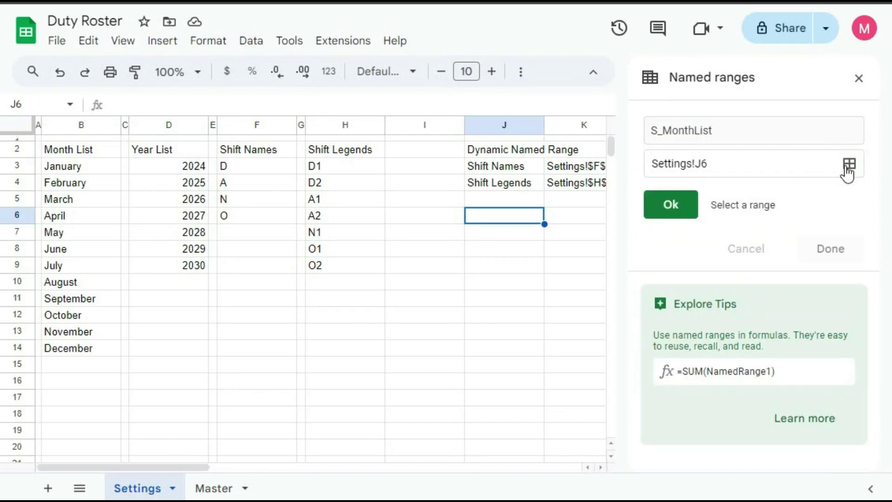
mouse_move(74, 166)
mouse_down()
mouse_move(87, 198)
mouse_move(81, 351)
mouse_up()
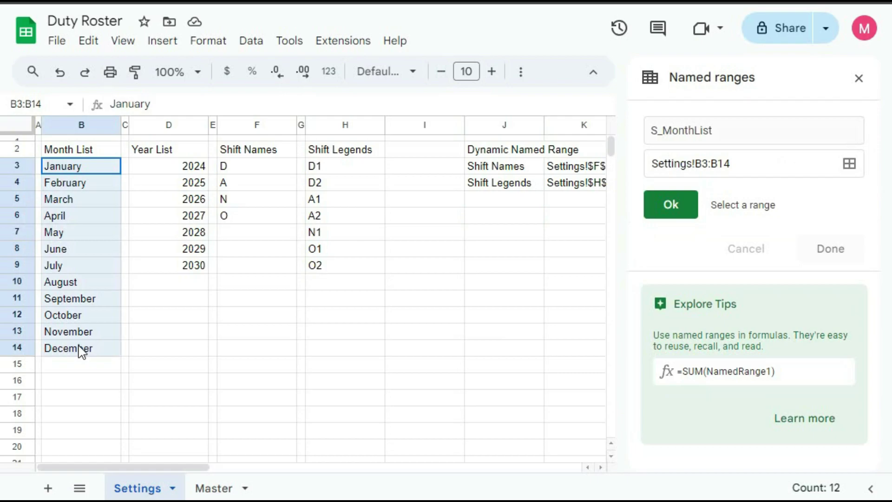
click(672, 205)
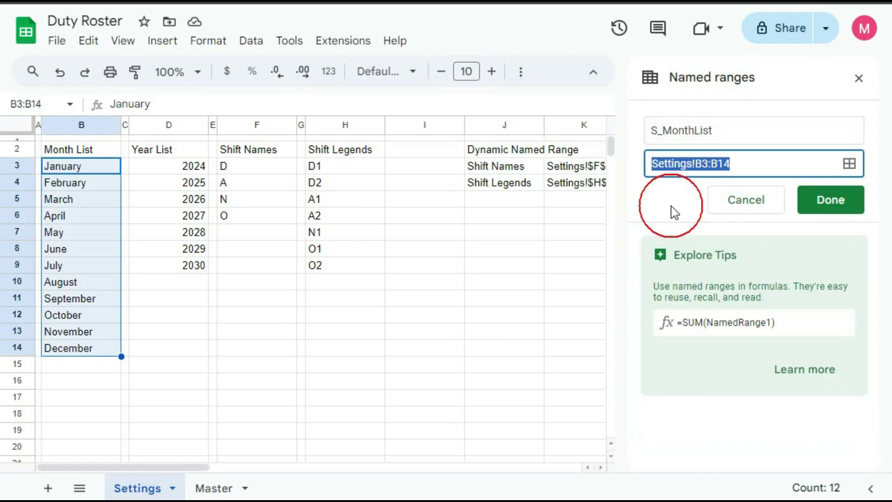
click(828, 204)
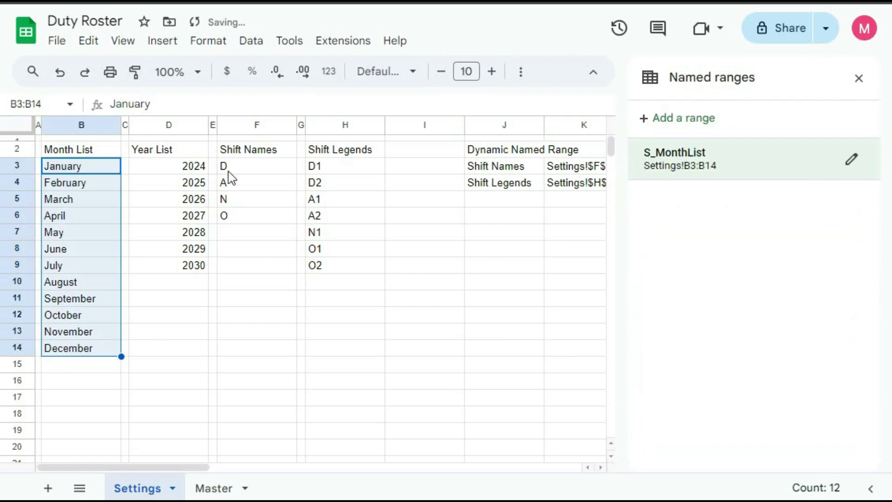
Step: Add the named range S_YearList covering the years in Settings!D3:D9
click(662, 121)
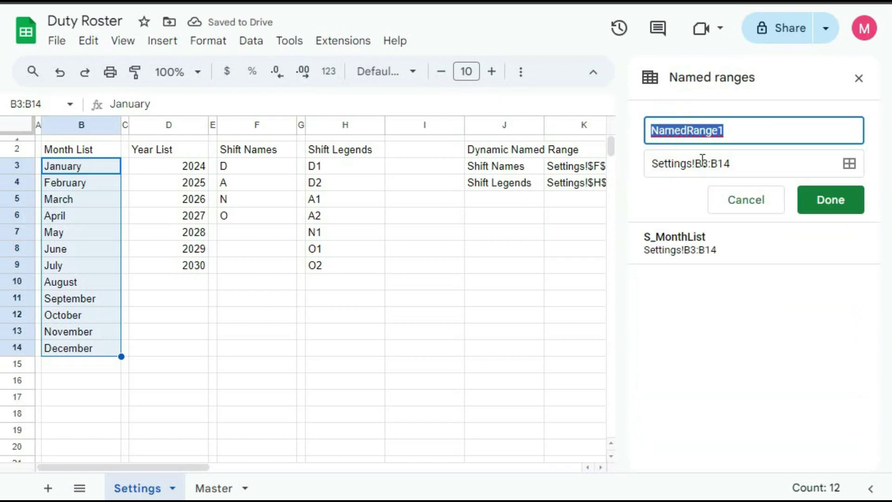
text(S_YearList)
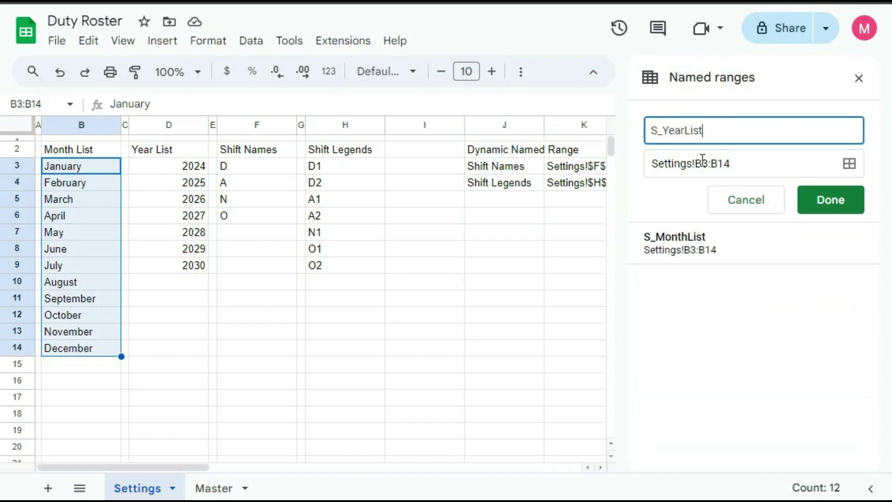
click(849, 164)
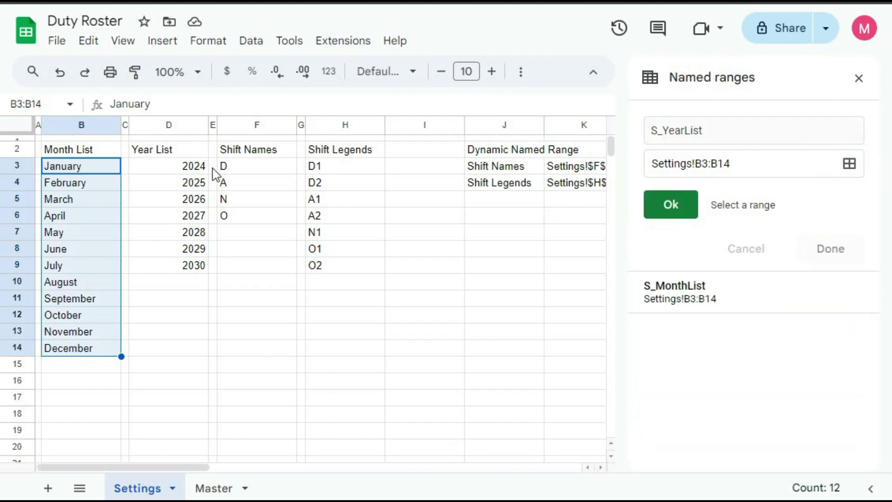
drag(189, 169, 199, 263)
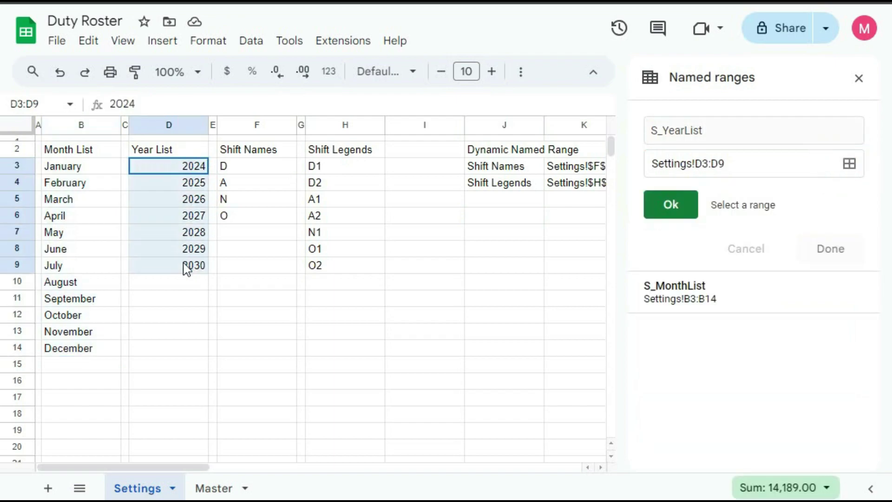
click(666, 205)
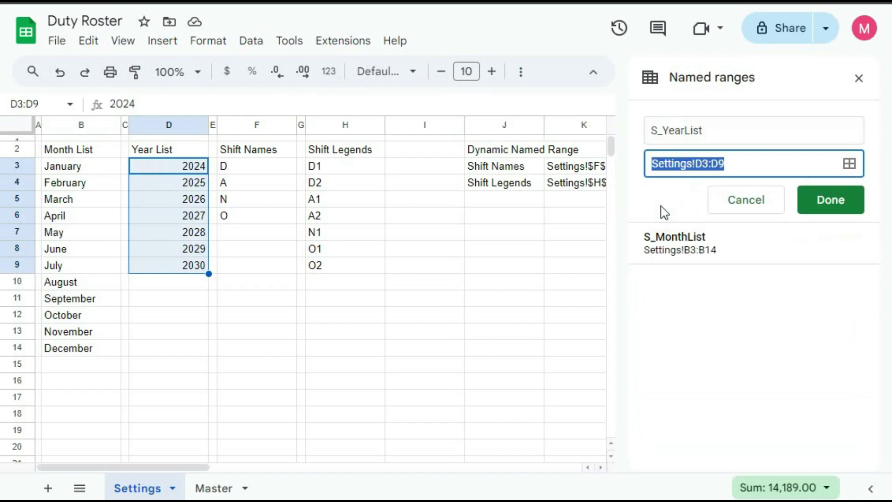
click(802, 205)
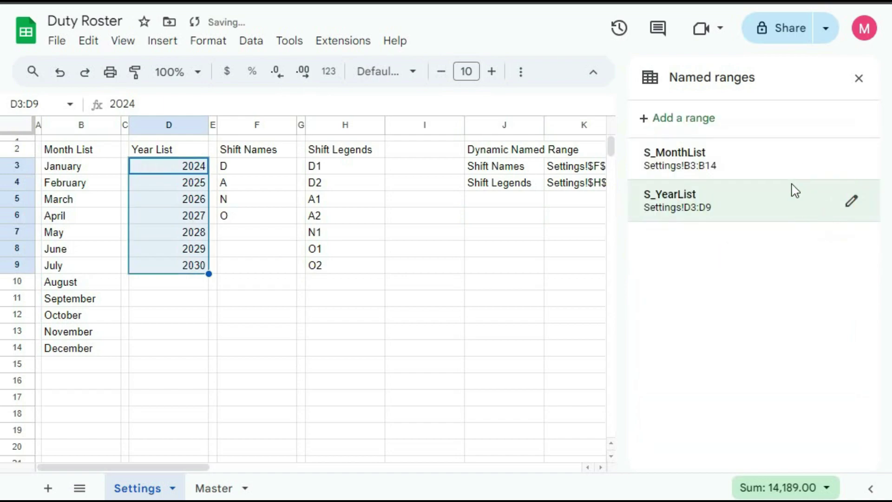
Step: Add a third named range, S_ShiftNames, pointing to Settings!K3, and save it
click(691, 119)
text(S_ShiftNames)
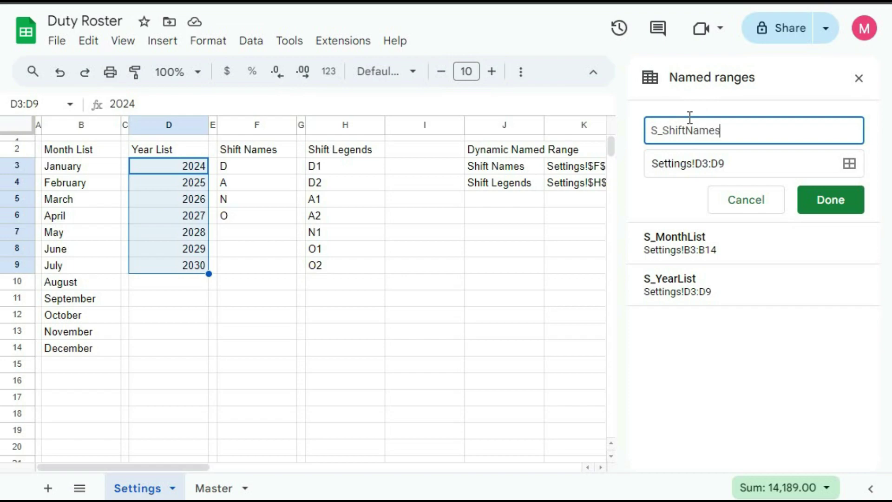
click(850, 163)
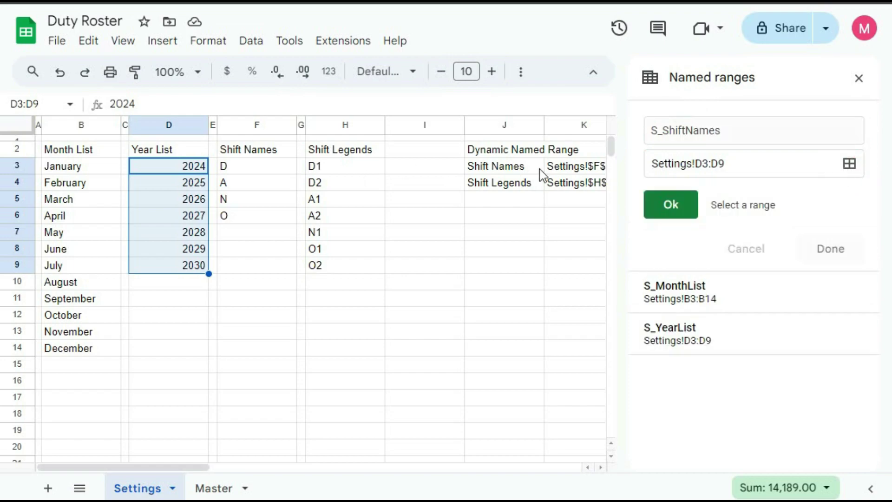
click(572, 169)
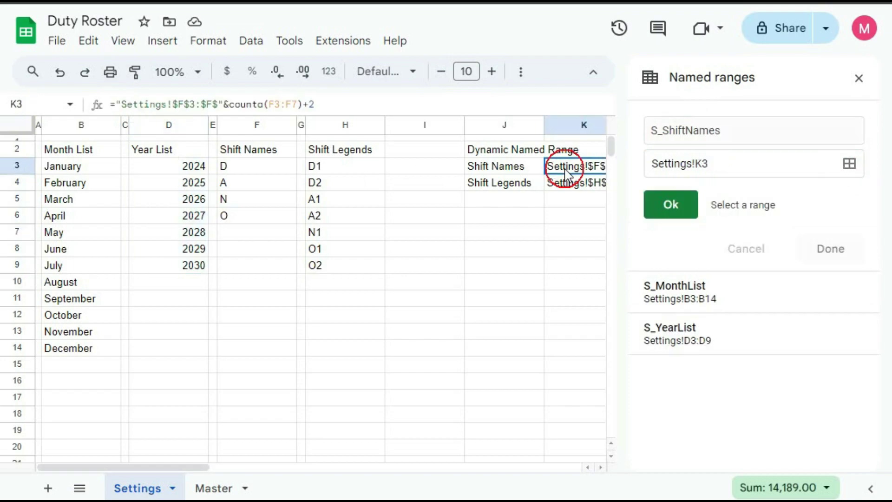
click(689, 213)
click(813, 202)
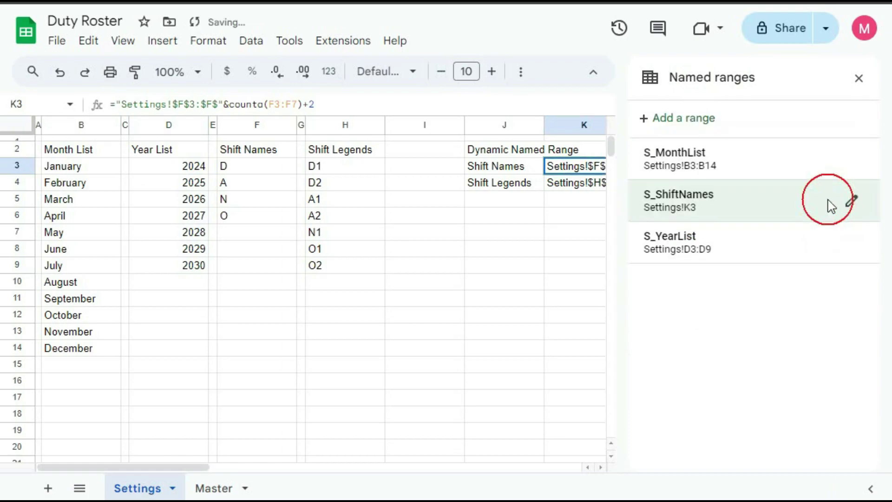
Step: Add S_ShiftLegends as a named range for Settings!K4 and save it
click(601, 467)
click(680, 120)
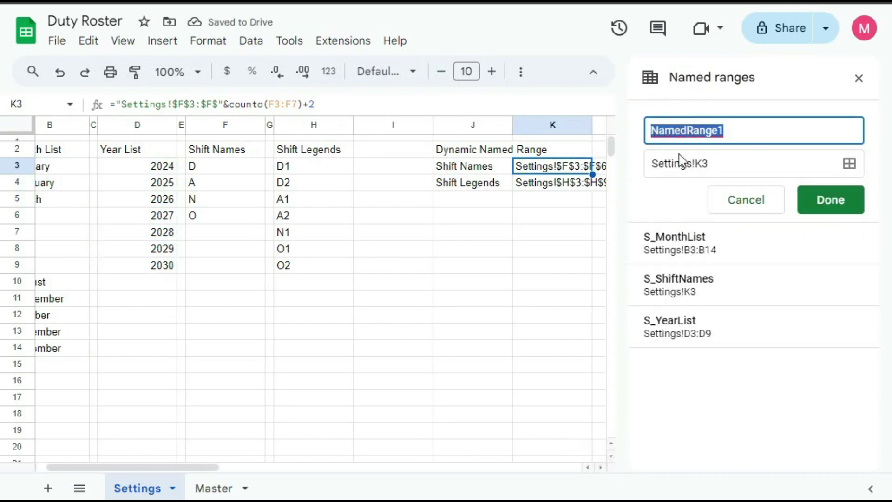
text(S_ShiftLegends)
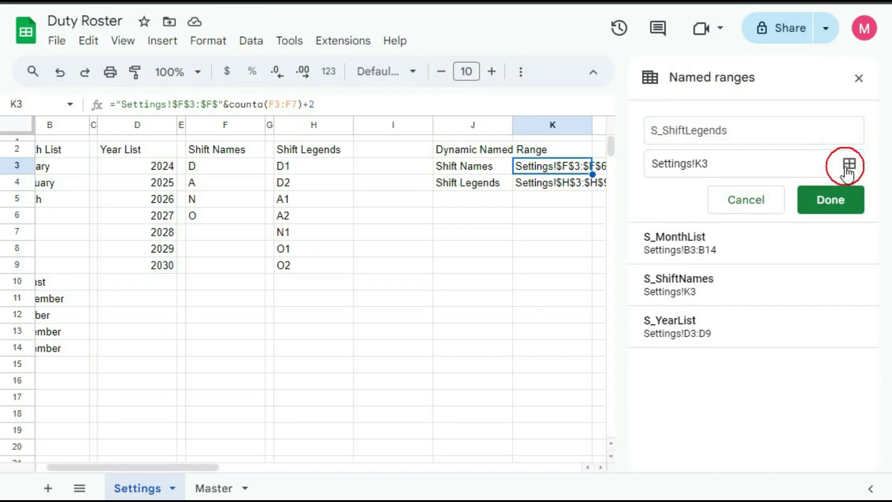
click(849, 165)
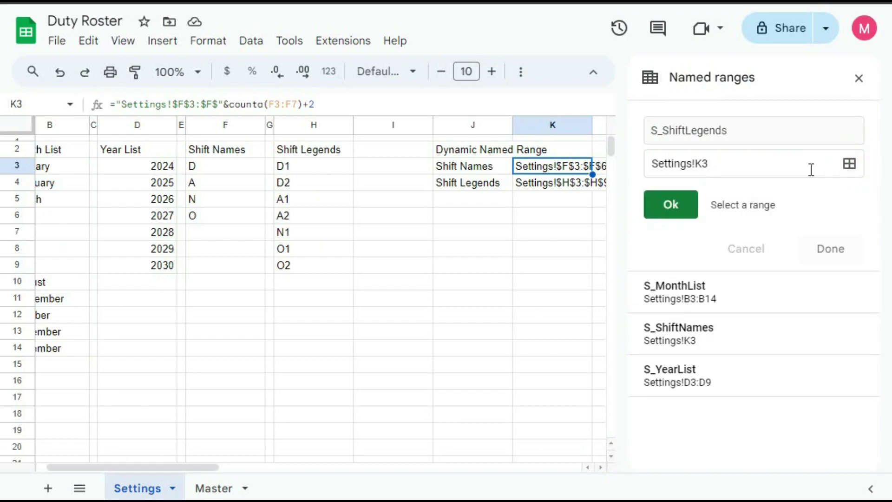
click(543, 184)
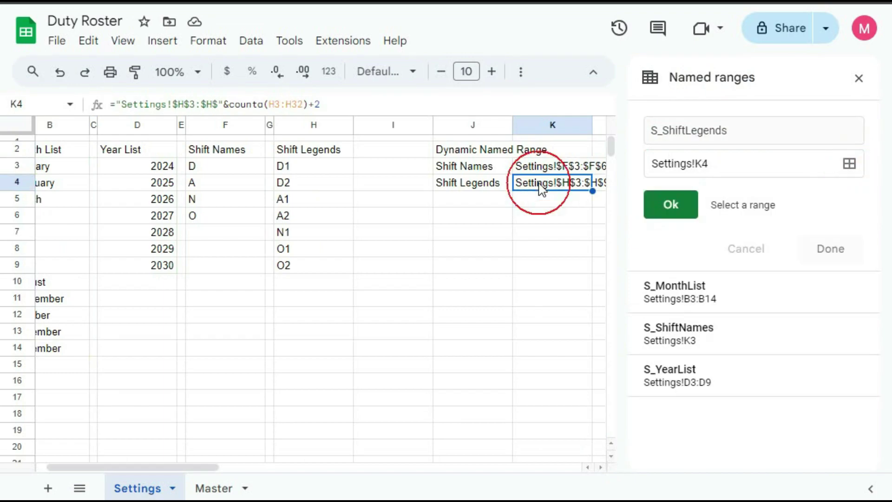
click(678, 210)
click(833, 201)
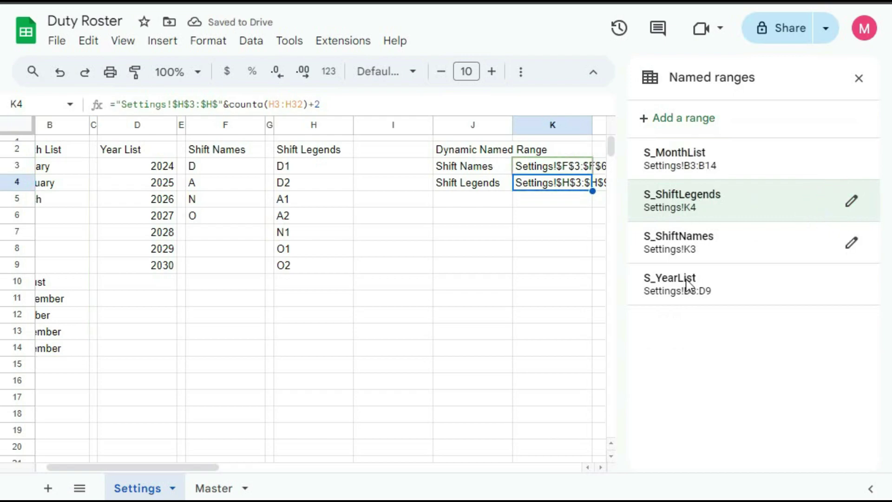
drag(118, 474, 57, 479)
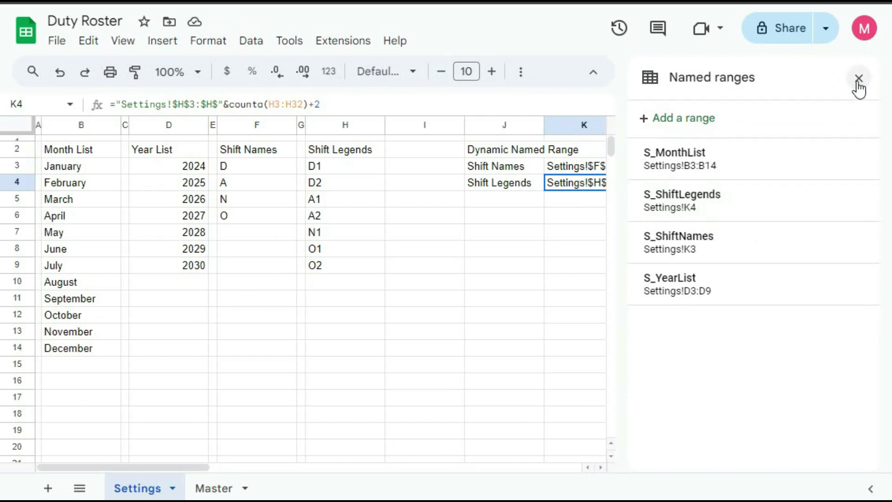
Step: Auto-fit column K and fill the B2, D2, F2 and H2 list headers blue
click(860, 78)
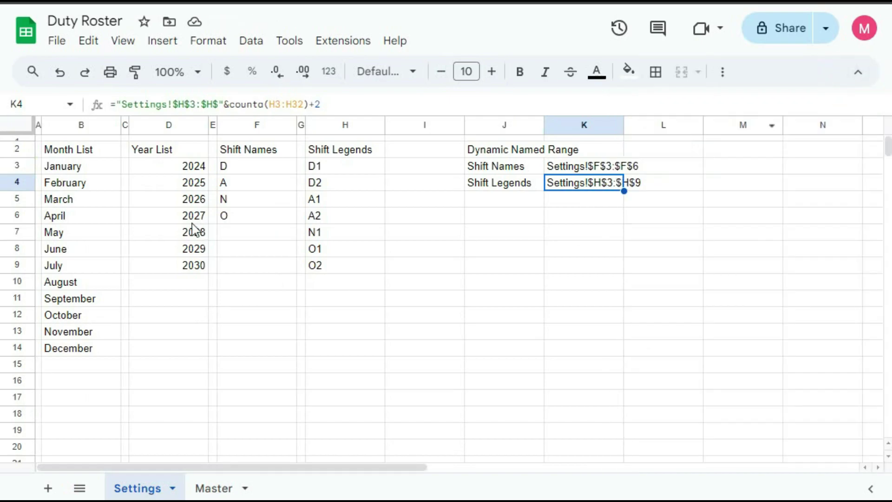
double_click(623, 125)
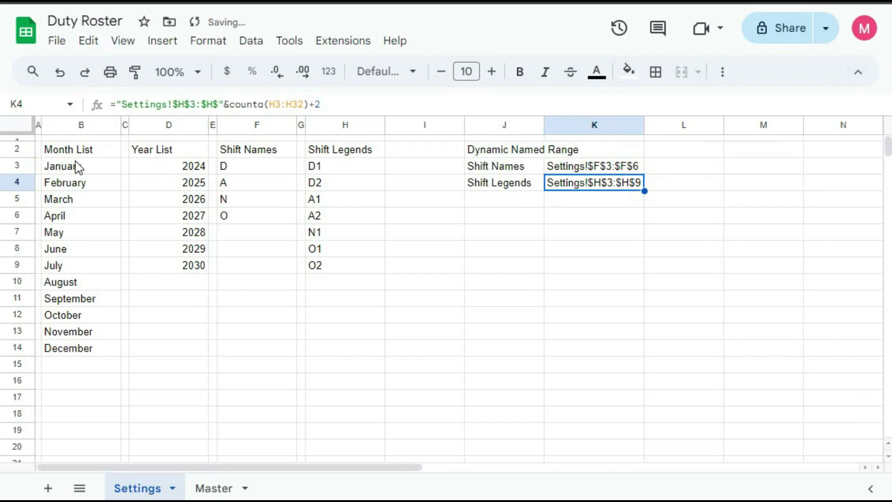
click(68, 152)
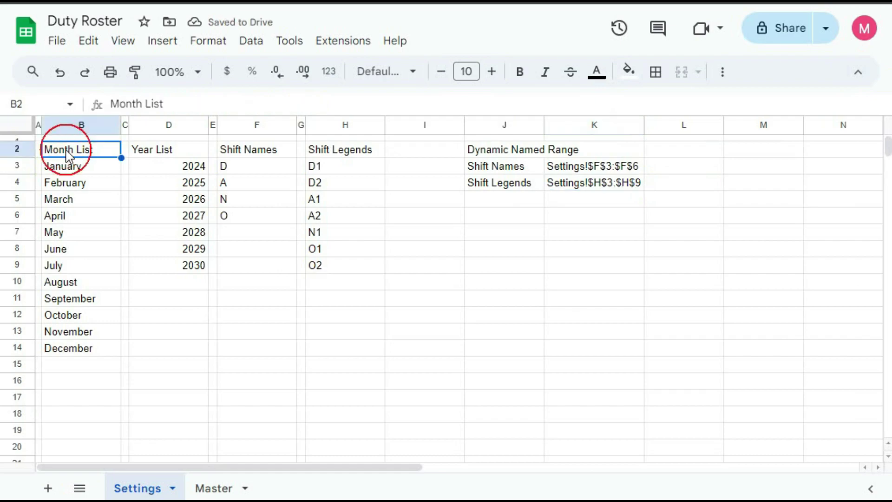
ctrl+click(165, 154)
ctrl+click(227, 150)
ctrl+click(345, 152)
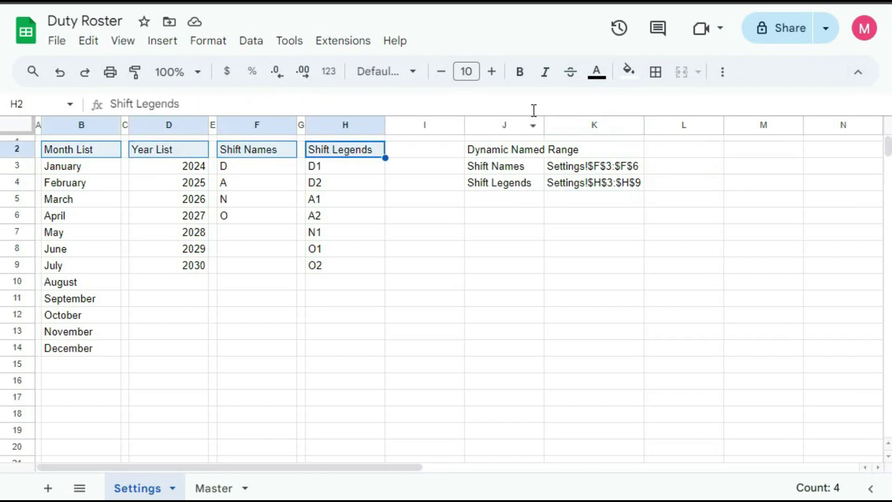
click(629, 72)
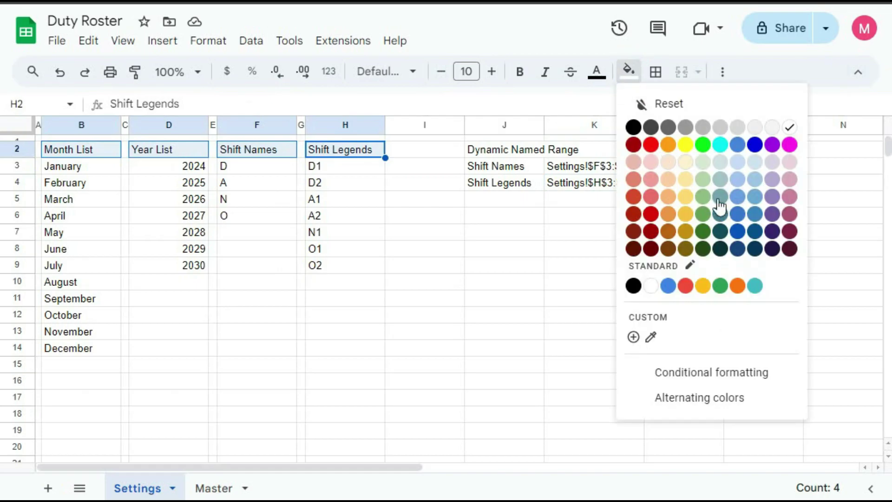
click(738, 197)
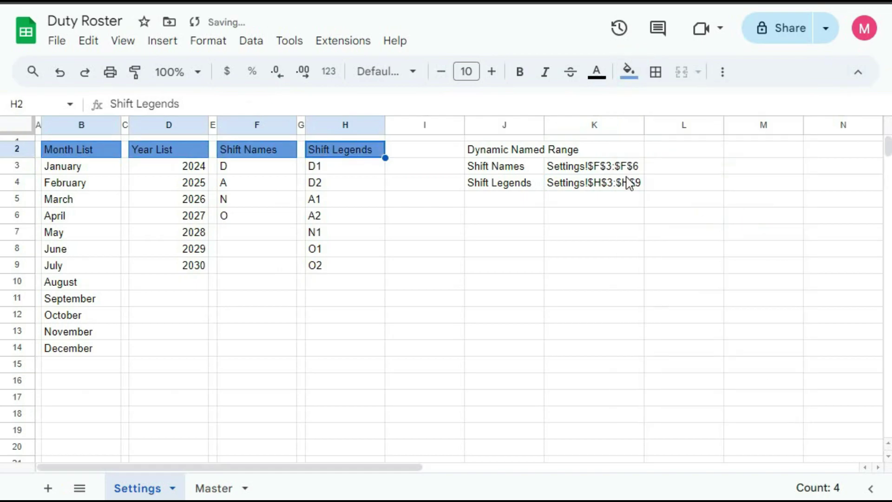
Step: Fill the list cells B3:B14, D3:D9, F3:F7 and H3:H32 light blue
mouse_move(70, 166)
mouse_down()
mouse_move(78, 332)
mouse_move(70, 349)
mouse_up()
click(630, 72)
click(737, 198)
click(629, 72)
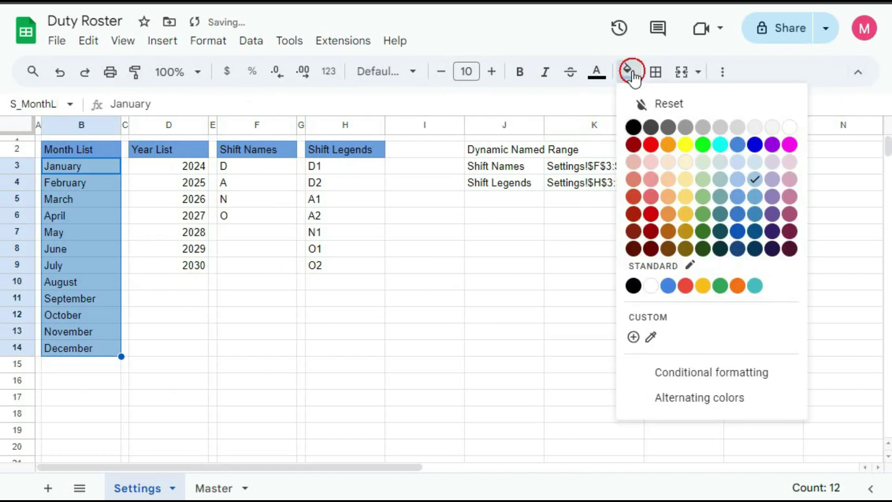
drag(168, 166, 189, 266)
click(630, 72)
click(757, 175)
drag(257, 166, 265, 237)
click(629, 72)
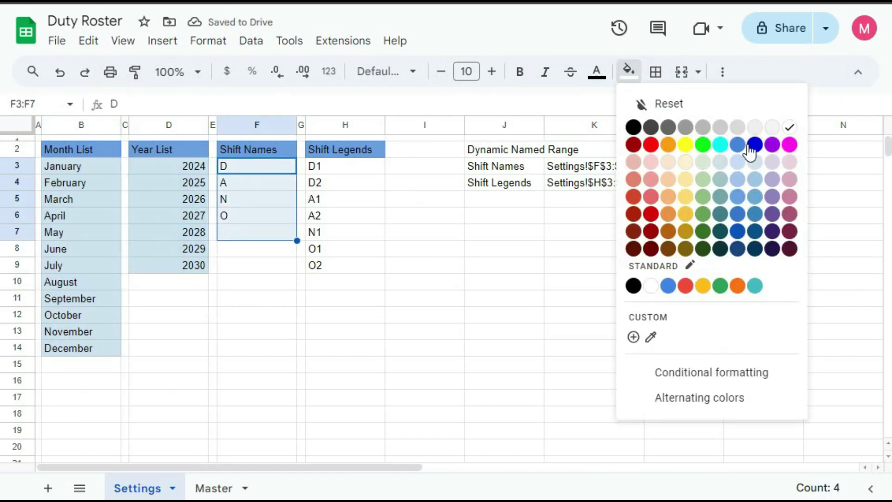
click(756, 175)
mouse_move(330, 167)
mouse_down()
mouse_move(311, 498)
mouse_move(331, 463)
mouse_up()
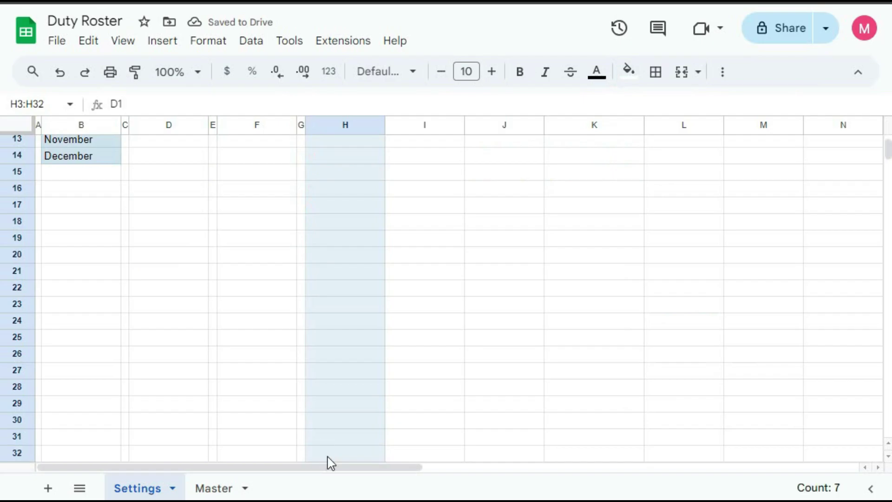
click(630, 72)
click(756, 175)
Step: Fill the Dynamic Named Range block J2:K4 red
click(452, 239)
scroll(474, 220, up, 4)
click(519, 156)
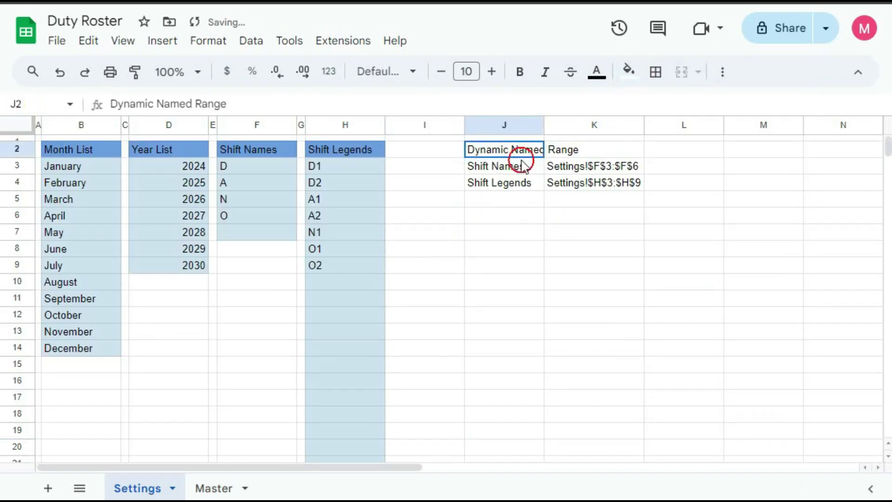
drag(523, 163, 588, 181)
click(629, 72)
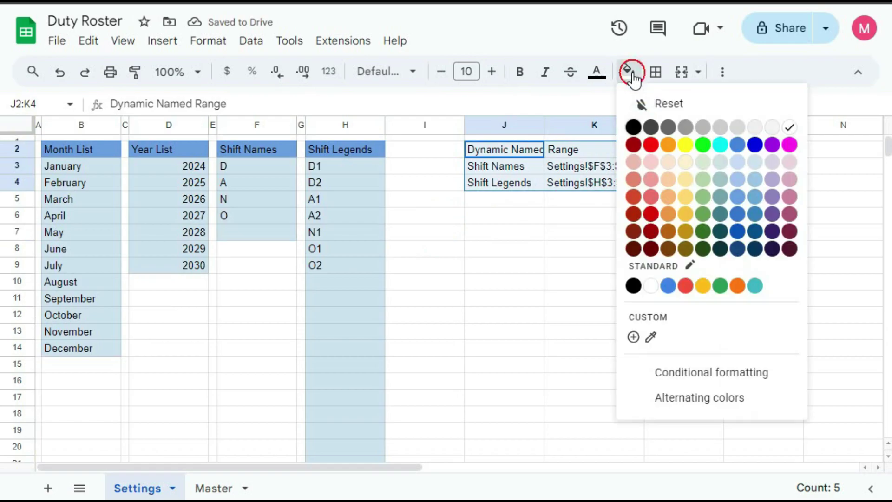
click(633, 145)
Step: Merge the title row J2:K2 and centre it
drag(505, 149, 594, 149)
click(676, 85)
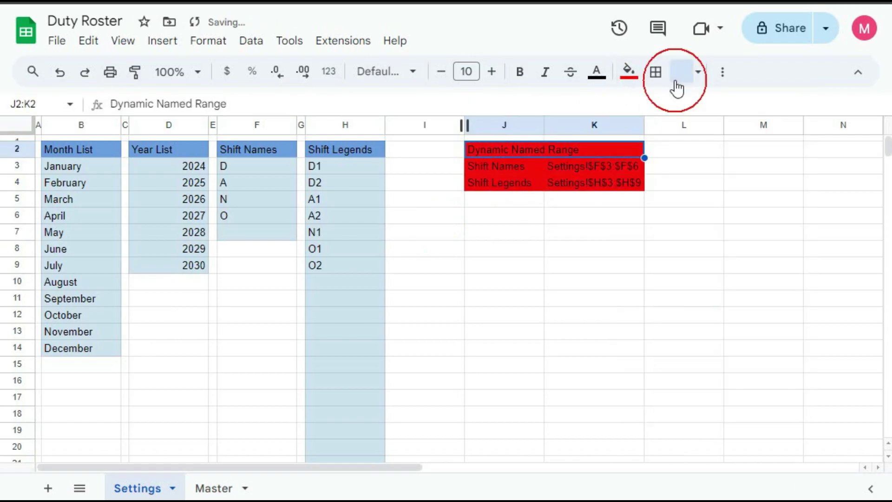
click(704, 82)
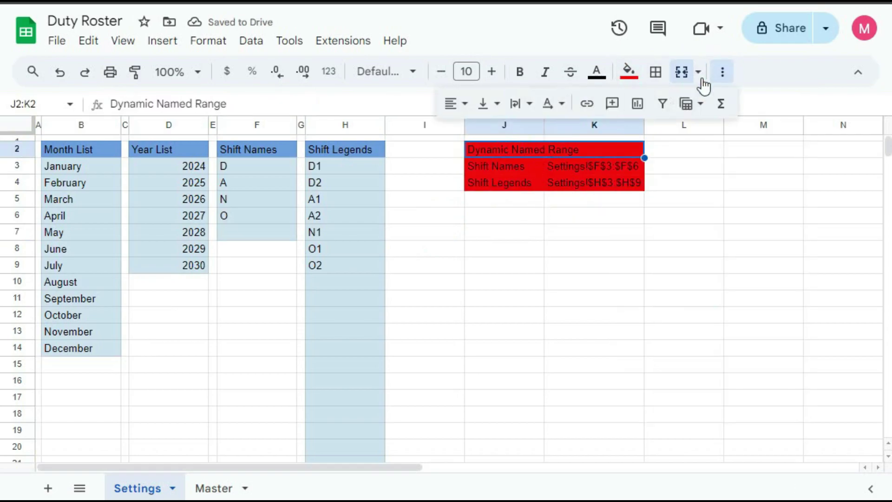
click(450, 103)
click(476, 132)
key(Return)
Step: Centre-align the Year List D2:D9, Shift Names F2:F7 and Shift Legends H2:H32 columns
click(162, 150)
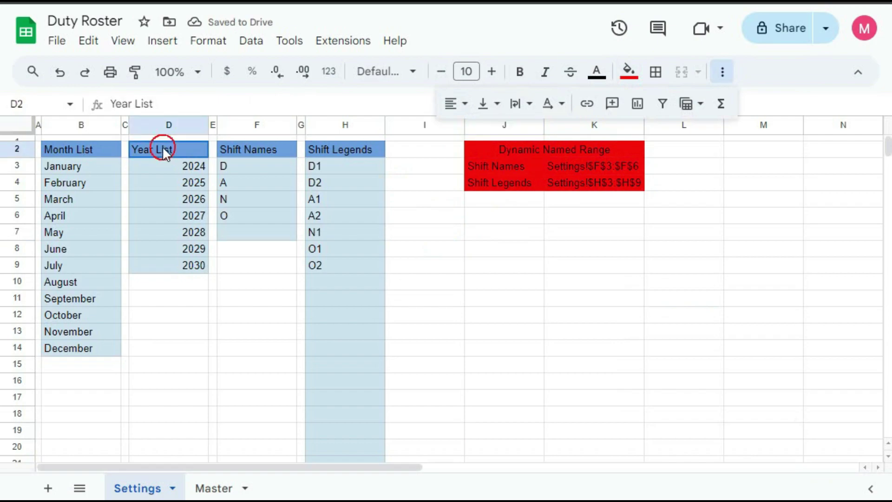
drag(162, 149, 172, 267)
click(456, 105)
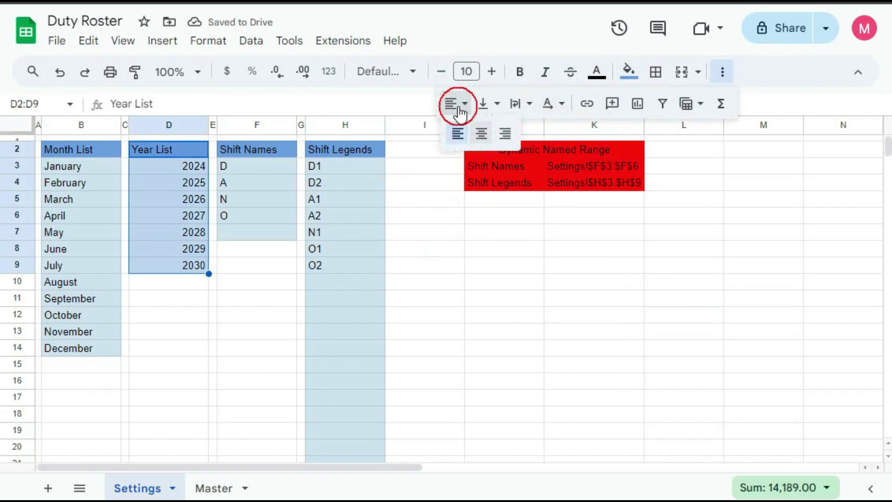
click(480, 133)
drag(259, 149, 257, 232)
click(457, 103)
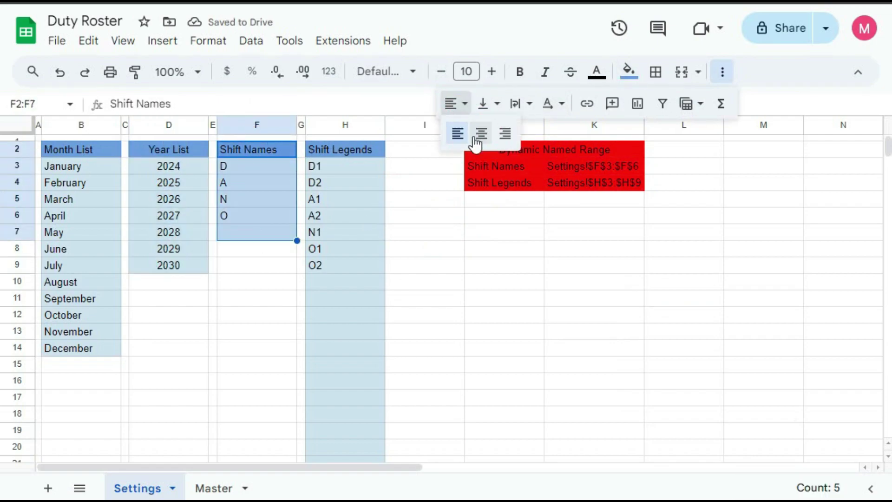
click(480, 133)
click(337, 152)
drag(337, 152, 348, 291)
click(454, 101)
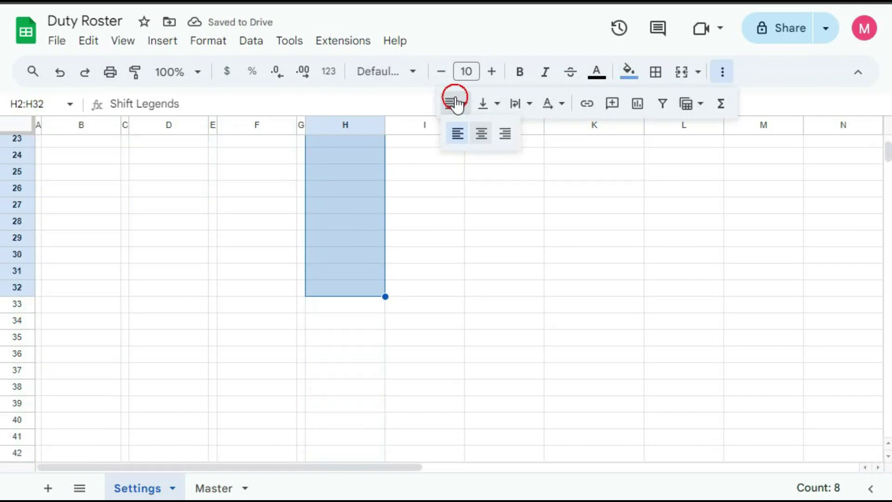
click(480, 133)
scroll(461, 288, up, 6)
scroll(418, 265, up, 1)
click(363, 222)
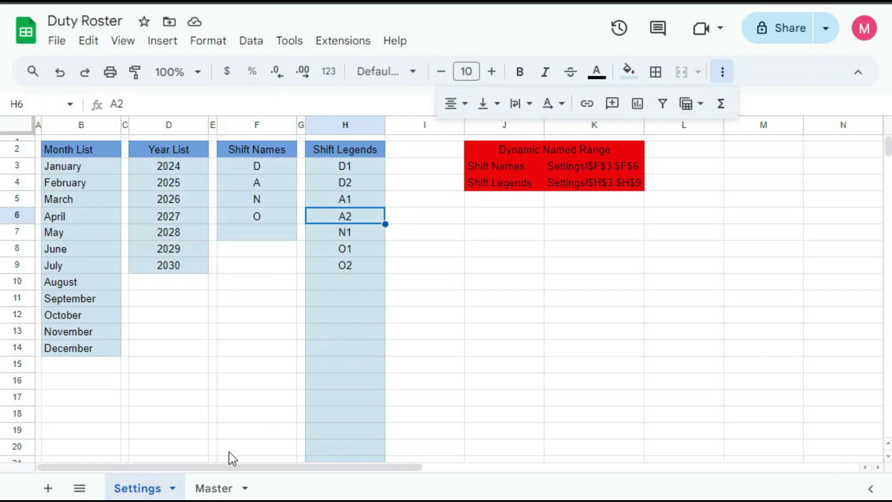
Step: Go to the Master sheet with the January duty roster
click(213, 488)
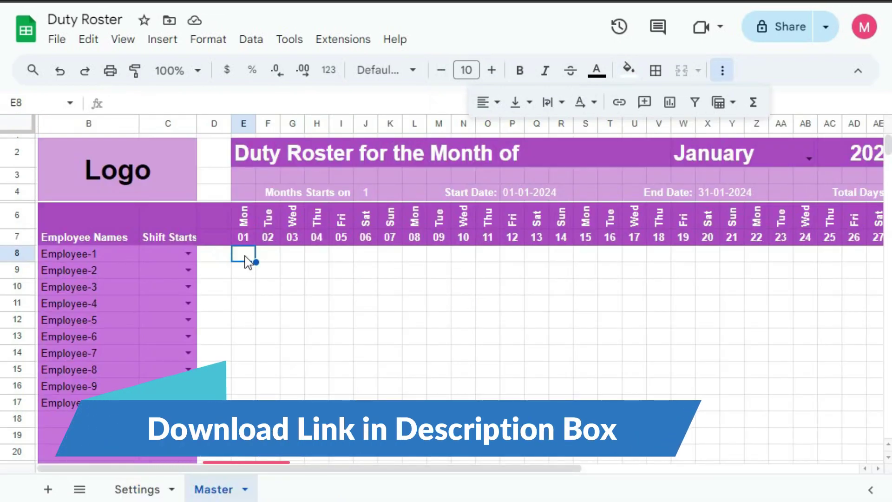